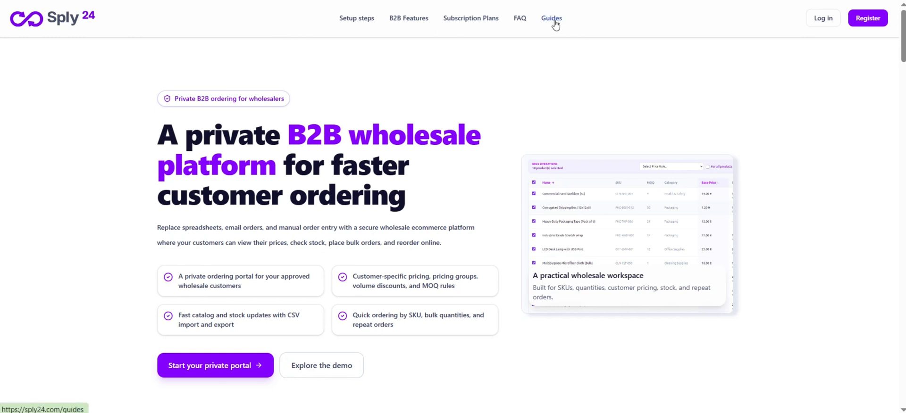
Step: Open the Guides page and expand its sidebar of guide categories and articles
{"action": "left_click", "coordinate": [556, 20]}
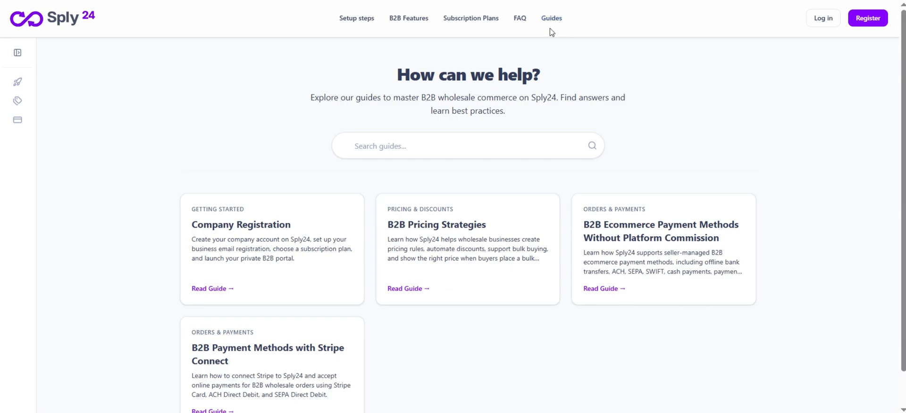
{"action": "scroll", "coordinate": [551, 28], "scroll_direction": "down", "scroll_amount": 1}
{"action": "scroll", "coordinate": [547, 76], "scroll_direction": "up", "scroll_amount": 1}
{"action": "left_click", "coordinate": [15, 53]}
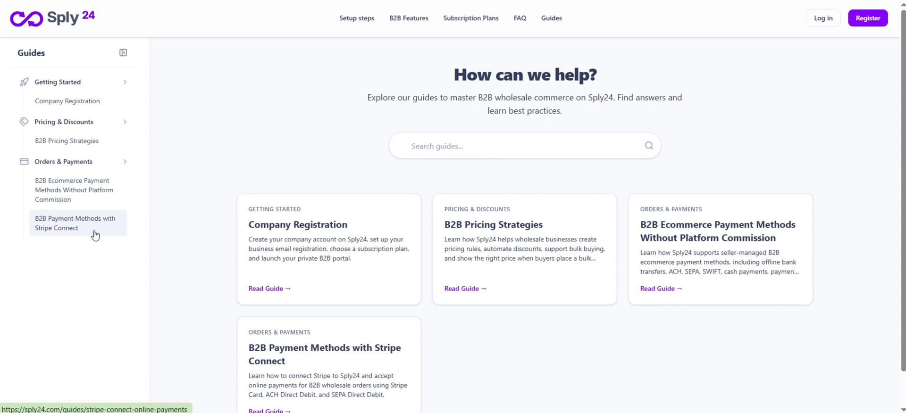
Step: Read through the 'B2B Ecommerce Payment Methods Without Platform Commission' guide
{"action": "left_click", "coordinate": [70, 192]}
{"action": "scroll", "coordinate": [339, 203], "scroll_direction": "down", "scroll_amount": 6}
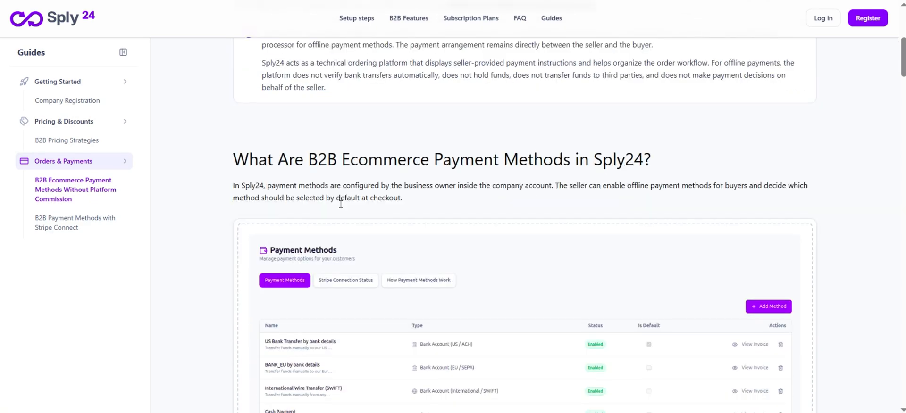
{"action": "scroll", "coordinate": [341, 204], "scroll_direction": "down", "scroll_amount": 10}
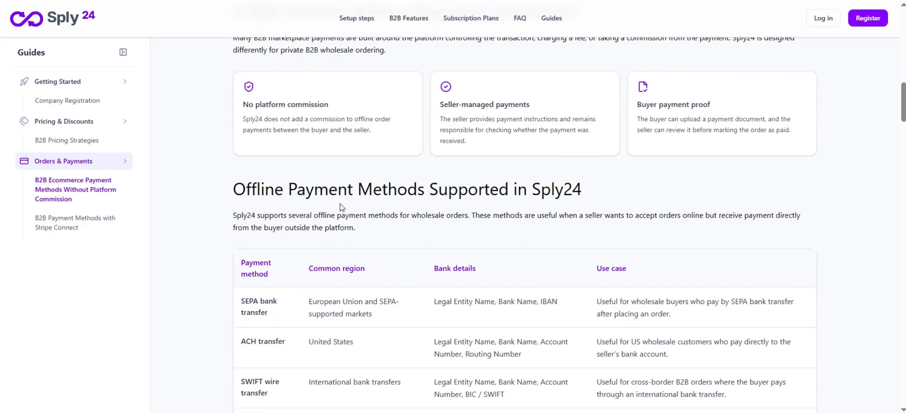
{"action": "scroll", "coordinate": [342, 207], "scroll_direction": "down", "scroll_amount": 7}
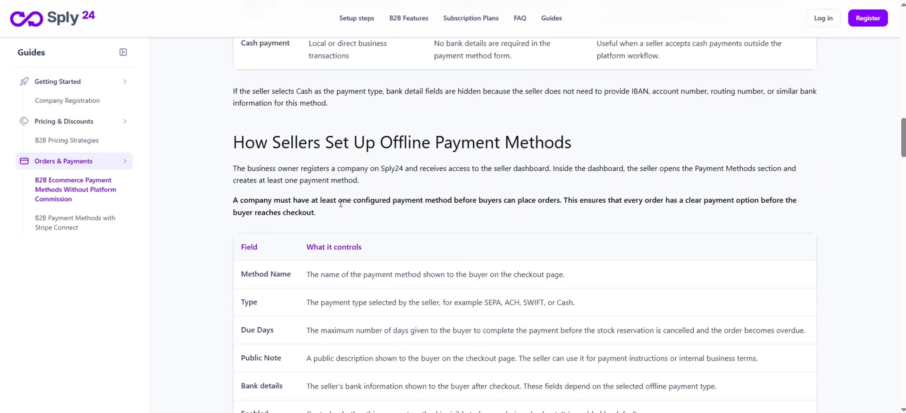
{"action": "scroll", "coordinate": [341, 204], "scroll_direction": "down", "scroll_amount": 6}
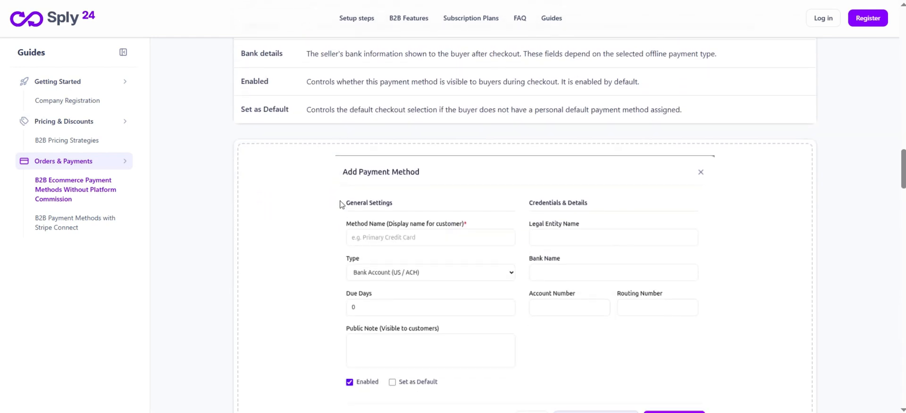
{"action": "scroll", "coordinate": [340, 204], "scroll_direction": "down", "scroll_amount": 7}
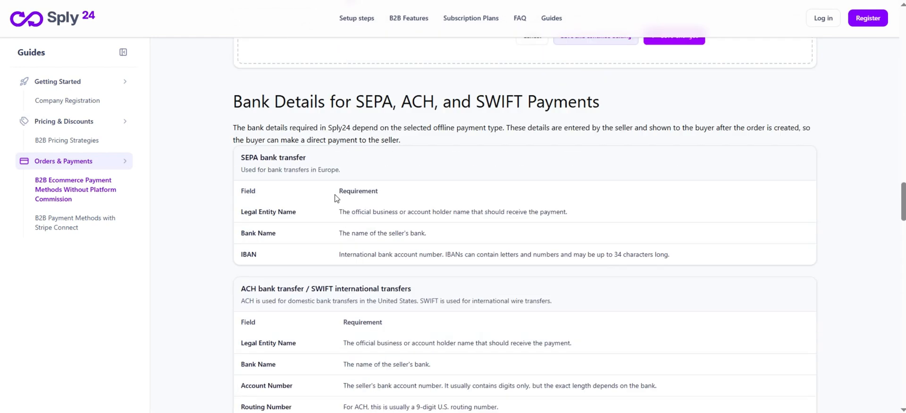
{"action": "scroll", "coordinate": [335, 194], "scroll_direction": "down", "scroll_amount": 5}
{"action": "scroll", "coordinate": [335, 195], "scroll_direction": "up", "scroll_amount": 4}
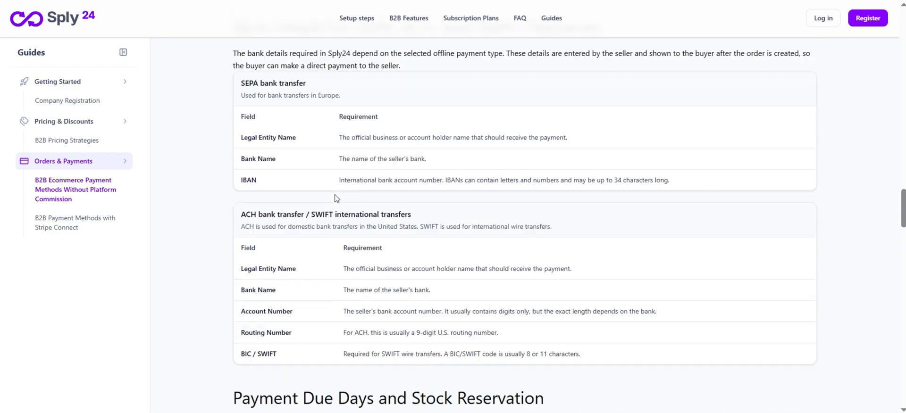
{"action": "scroll", "coordinate": [335, 194], "scroll_direction": "up", "scroll_amount": 14}
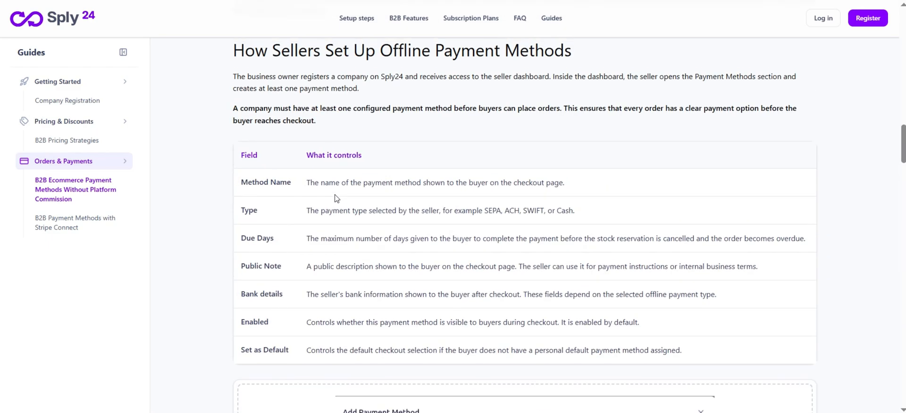
{"action": "scroll", "coordinate": [336, 195], "scroll_direction": "up", "scroll_amount": 13}
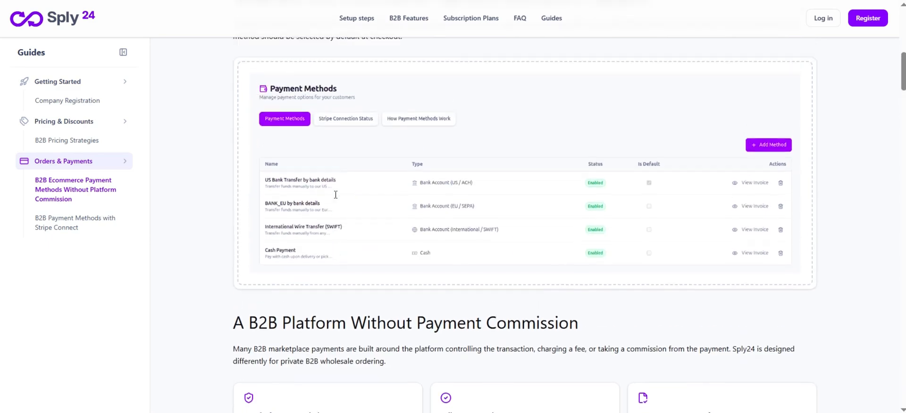
{"action": "scroll", "coordinate": [336, 195], "scroll_direction": "up", "scroll_amount": 8}
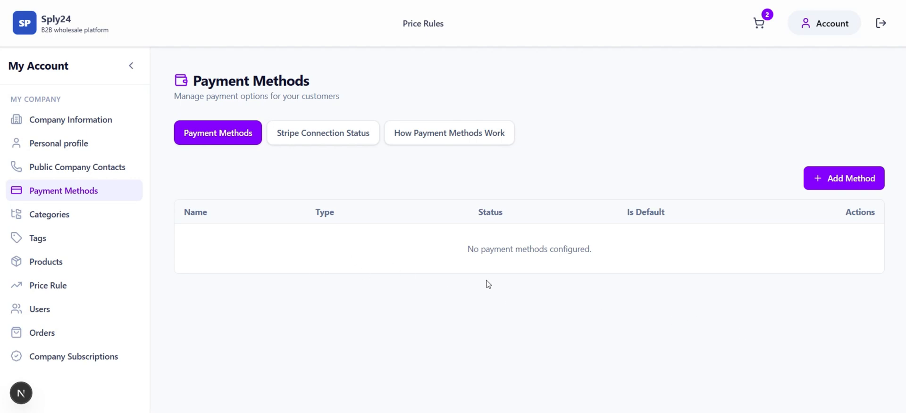
{"action": "left_click", "coordinate": [330, 135]}
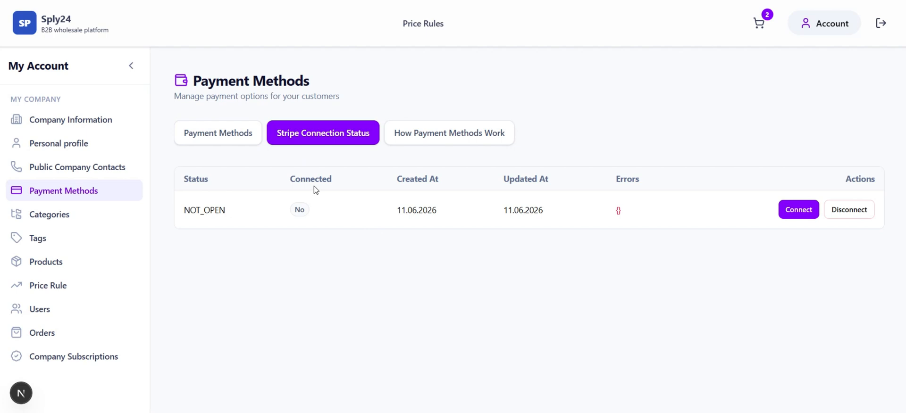
{"action": "left_click", "coordinate": [446, 139]}
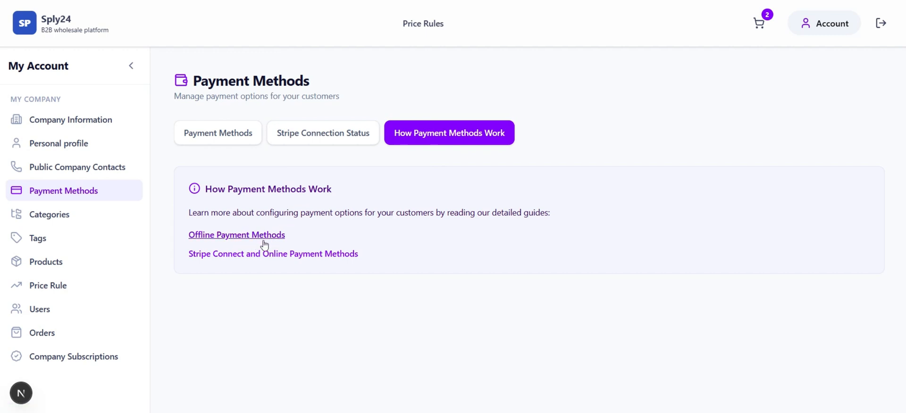
{"action": "left_click", "coordinate": [251, 256]}
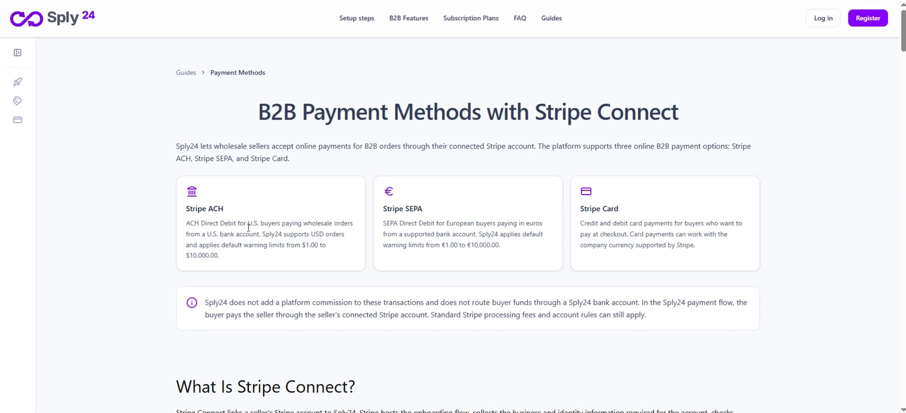
{"action": "scroll", "coordinate": [370, 194], "scroll_direction": "down", "scroll_amount": 6}
{"action": "scroll", "coordinate": [370, 194], "scroll_direction": "down", "scroll_amount": 12}
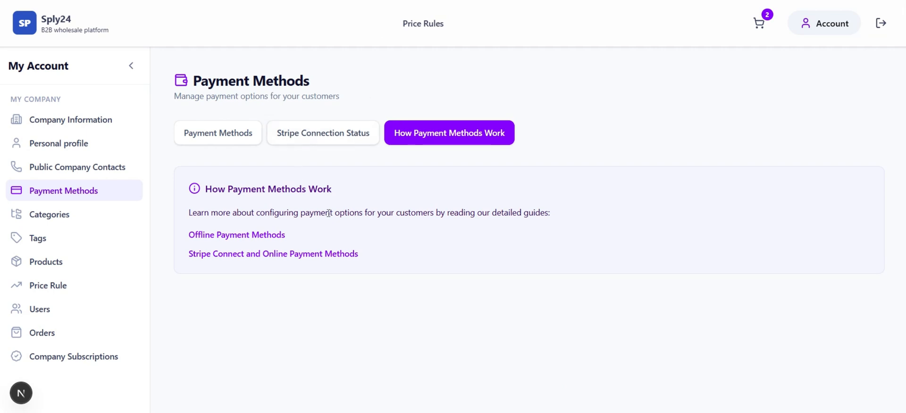
{"action": "left_click", "coordinate": [228, 138]}
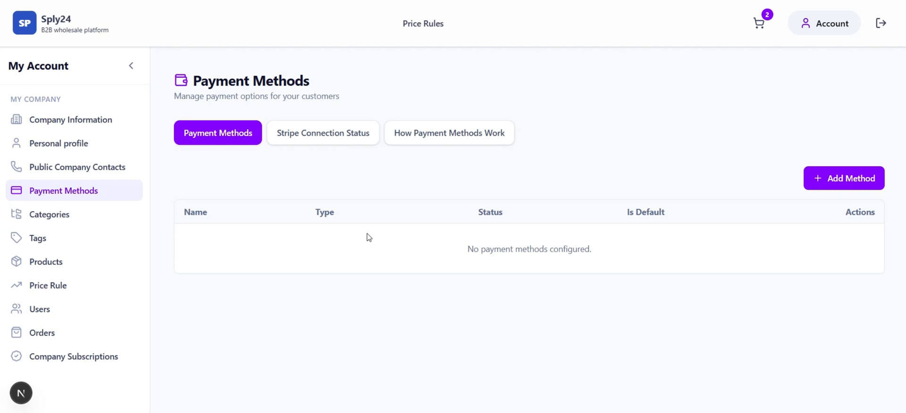
Step: Open the Add Payment Method form and expand its Type list, currently Stripe ACH
{"action": "left_click", "coordinate": [855, 186]}
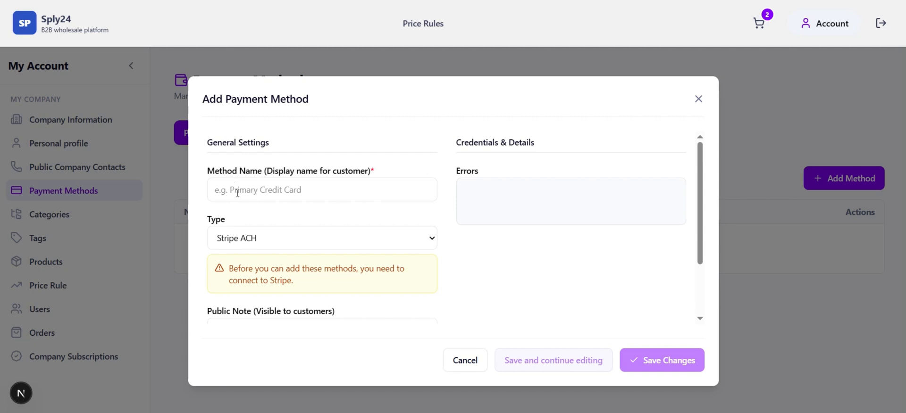
{"action": "scroll", "coordinate": [237, 193], "scroll_direction": "down", "scroll_amount": 3}
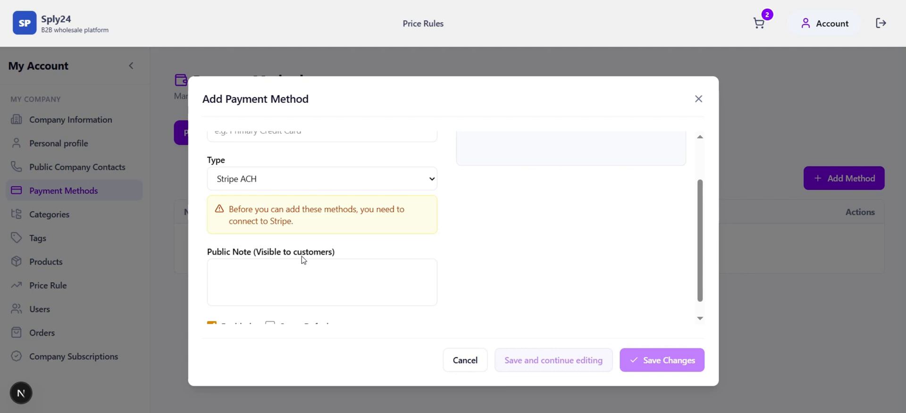
{"action": "scroll", "coordinate": [364, 288], "scroll_direction": "up", "scroll_amount": 3}
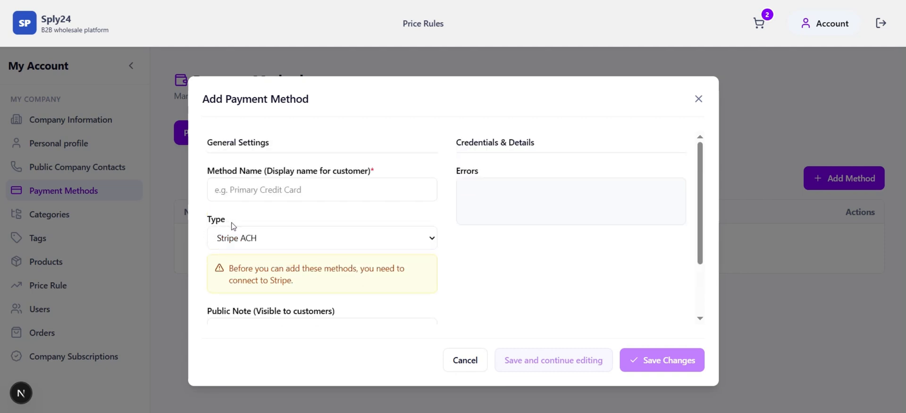
{"action": "left_click", "coordinate": [330, 241]}
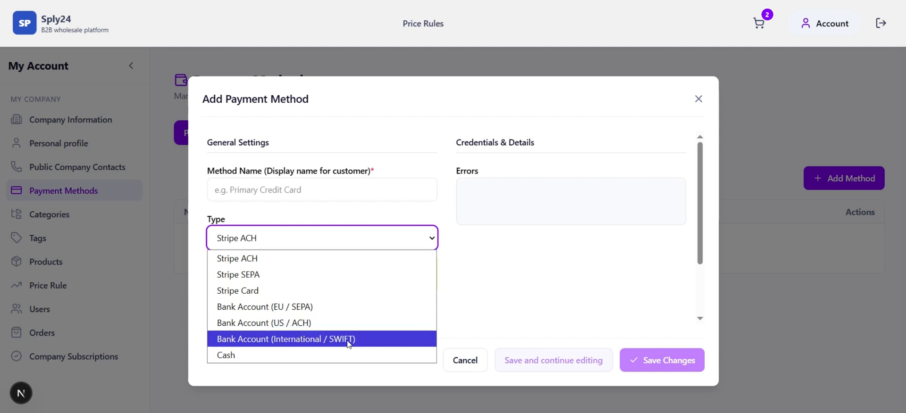
Step: Set Type to Bank Account (US / ACH) and fill in US Bank Transfer's name, bank details, due days and note
{"action": "left_click", "coordinate": [273, 325]}
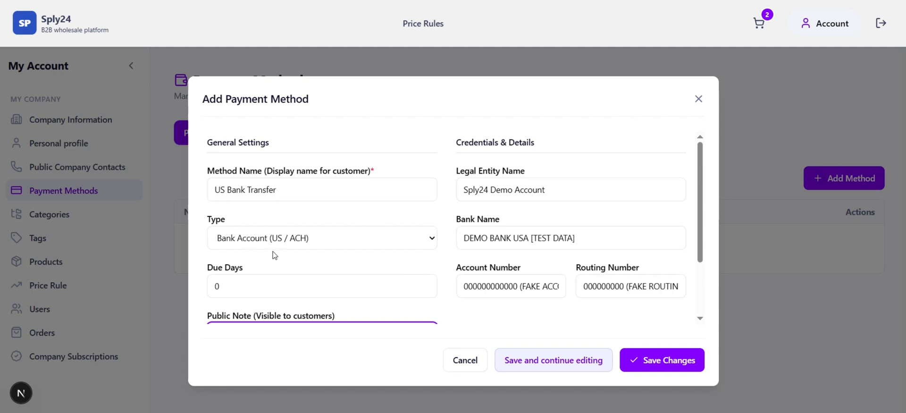
{"action": "left_click", "coordinate": [214, 189]}
{"action": "left_click_drag", "start_coordinate": [215, 189], "coordinate": [278, 190]}
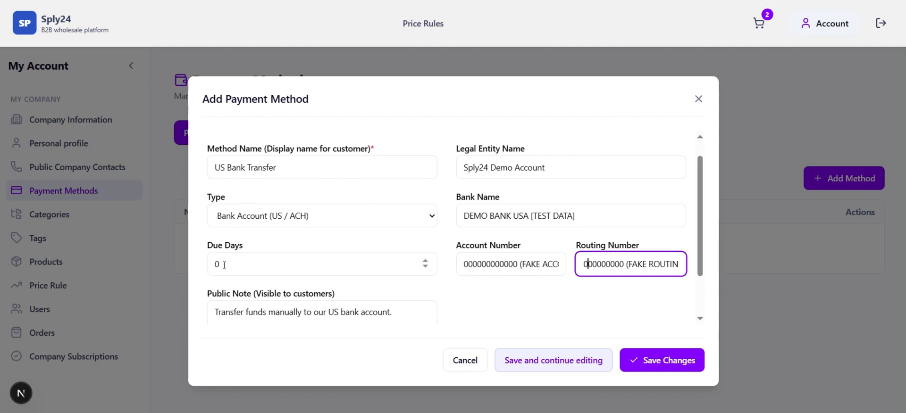
{"action": "left_click_drag", "start_coordinate": [224, 264], "coordinate": [213, 261]}
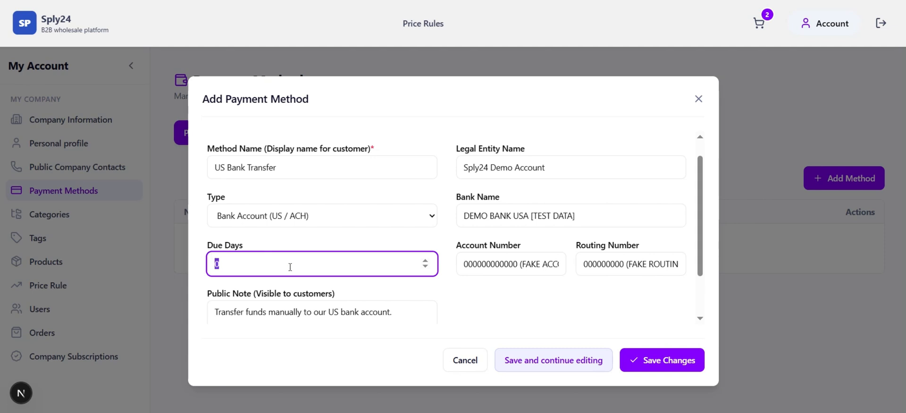
{"action": "scroll", "coordinate": [290, 265], "scroll_direction": "down", "scroll_amount": 1}
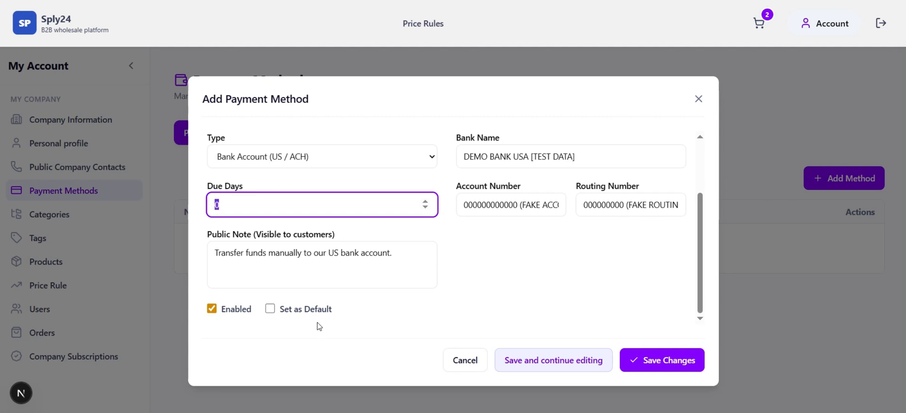
Step: Save US Bank Transfer, confirming with the emailed security verification code
{"action": "left_click", "coordinate": [678, 361]}
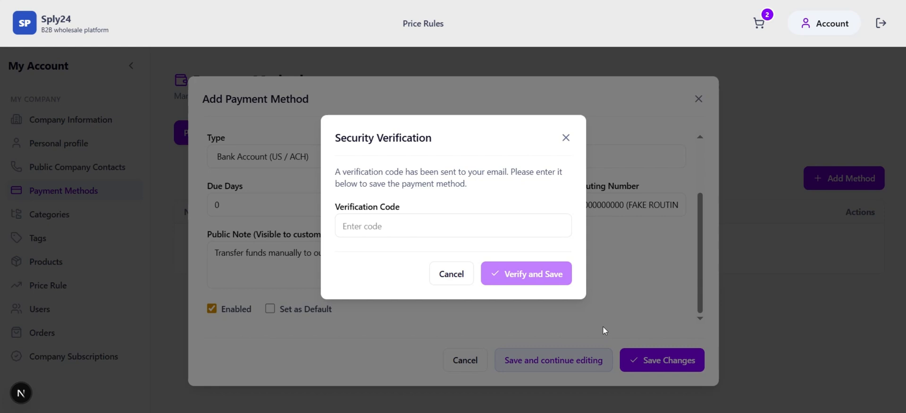
{"action": "left_click", "coordinate": [382, 228]}
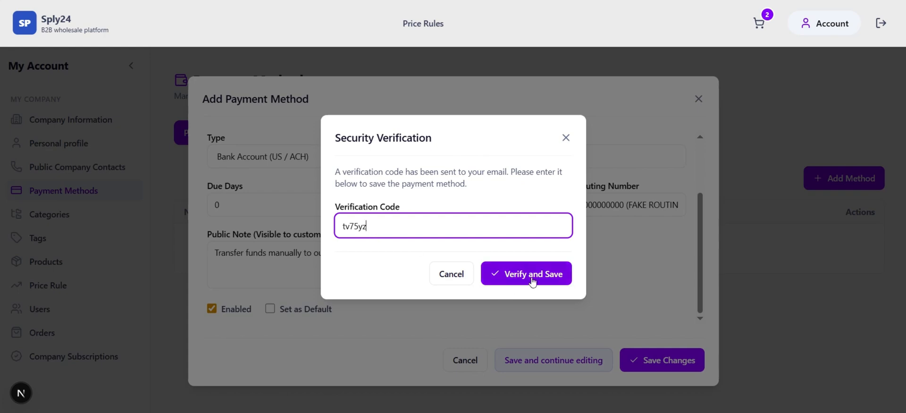
{"action": "left_click", "coordinate": [532, 279]}
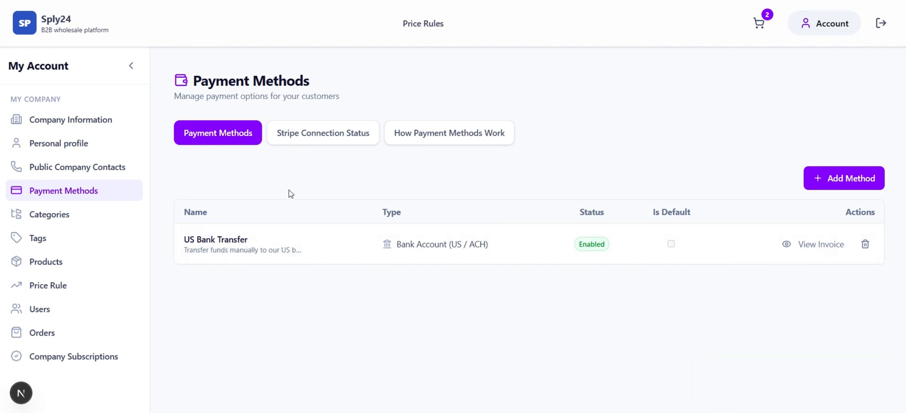
Step: Edit US Bank Transfer so its Due Days is 25, and save
{"action": "left_click", "coordinate": [224, 244]}
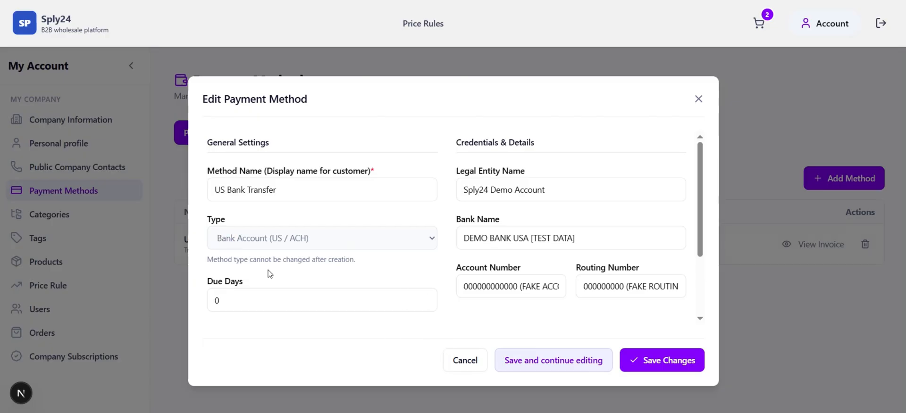
{"action": "left_click_drag", "start_coordinate": [319, 305], "coordinate": [203, 307]}
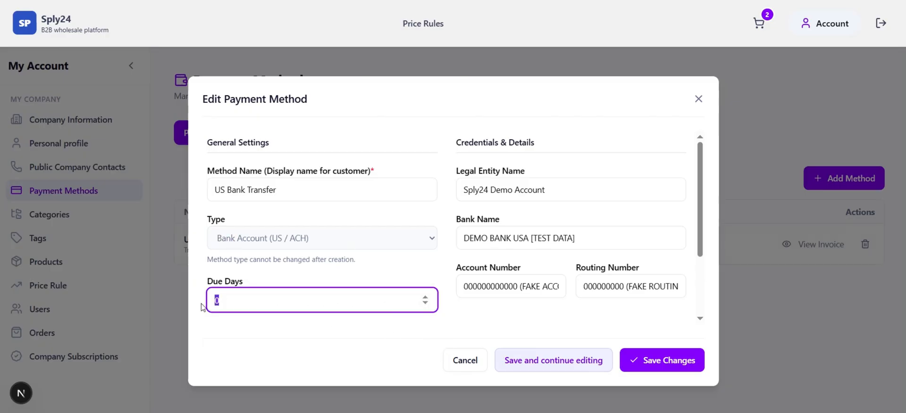
{"action": "type", "text": "25"}
{"action": "left_click", "coordinate": [678, 361]}
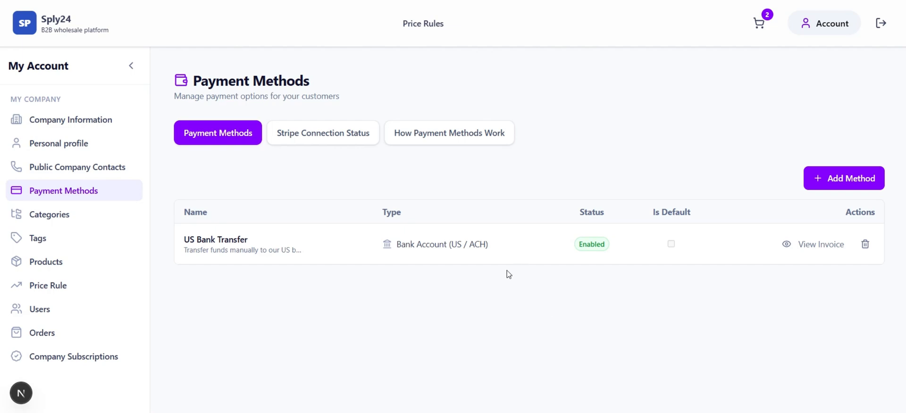
Step: Start a new payment method and try the Bank Account (US / ACH) type
{"action": "left_click", "coordinate": [834, 178]}
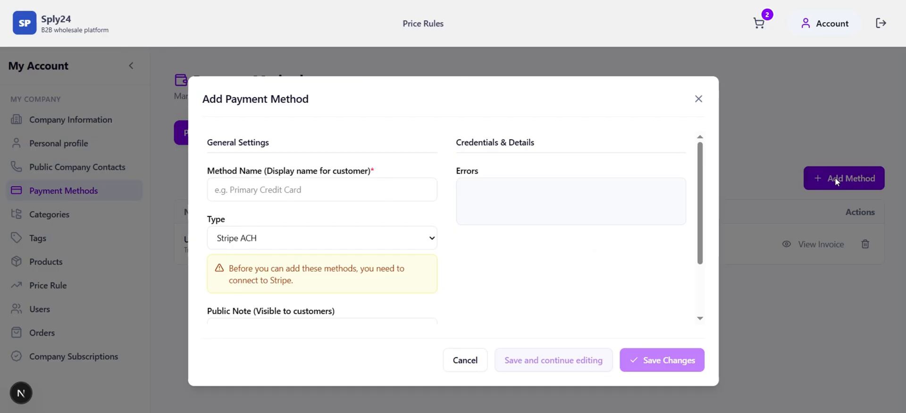
{"action": "scroll", "coordinate": [362, 211], "scroll_direction": "down", "scroll_amount": 1}
{"action": "scroll", "coordinate": [361, 211], "scroll_direction": "up", "scroll_amount": 1}
{"action": "left_click", "coordinate": [368, 238]}
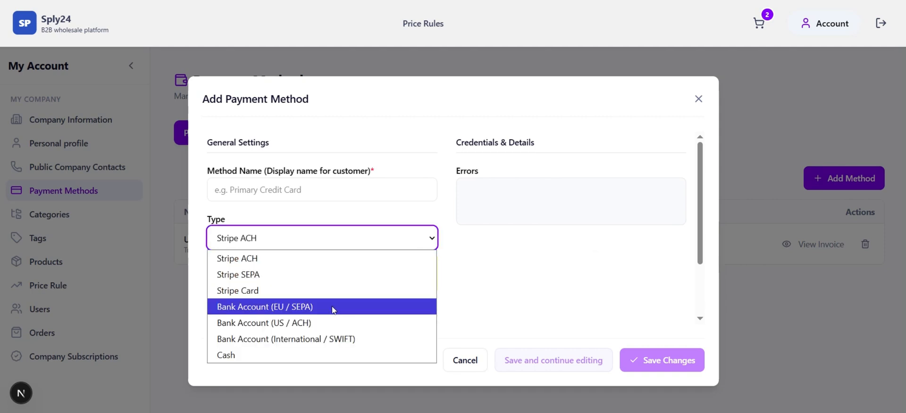
{"action": "left_click", "coordinate": [333, 321]}
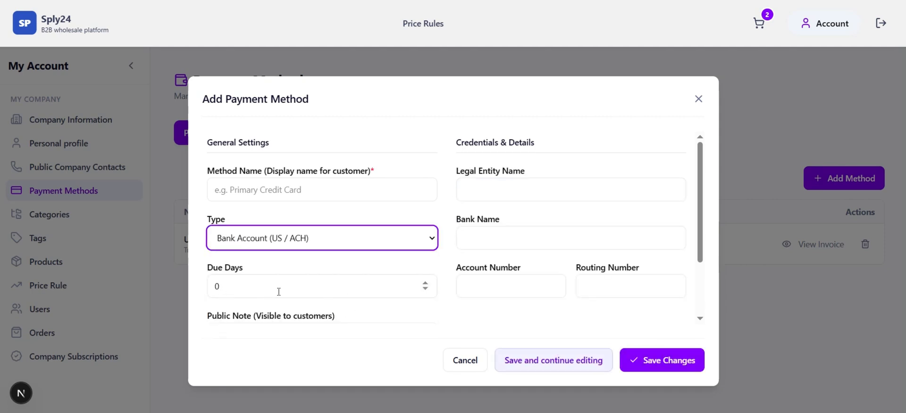
{"action": "left_click_drag", "start_coordinate": [208, 268], "coordinate": [244, 270]}
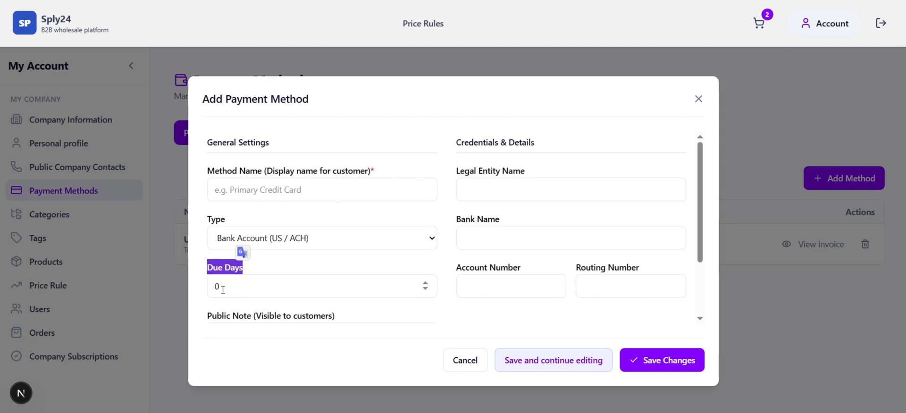
Step: Try Stripe SEPA and Stripe Card, which require Stripe, then settle on Cash
{"action": "left_click", "coordinate": [344, 239]}
{"action": "left_click", "coordinate": [305, 277]}
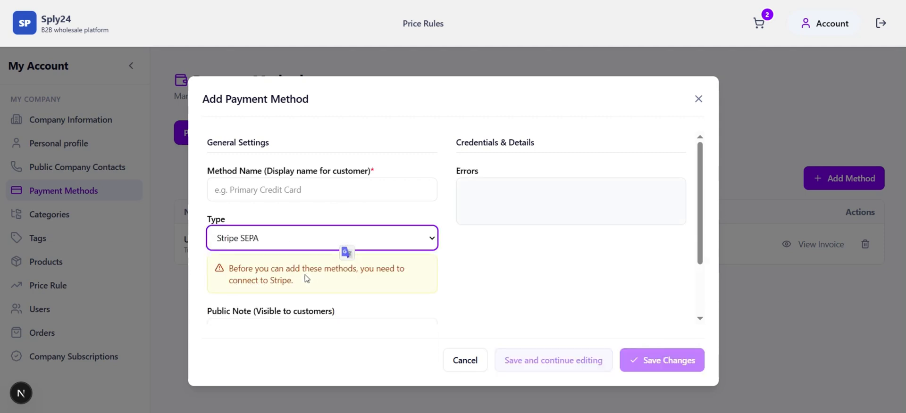
{"action": "scroll", "coordinate": [328, 240], "scroll_direction": "down", "scroll_amount": 2}
{"action": "scroll", "coordinate": [329, 239], "scroll_direction": "up", "scroll_amount": 2}
{"action": "left_click", "coordinate": [328, 238]}
{"action": "left_click", "coordinate": [295, 289]}
{"action": "scroll", "coordinate": [324, 262], "scroll_direction": "down", "scroll_amount": 3}
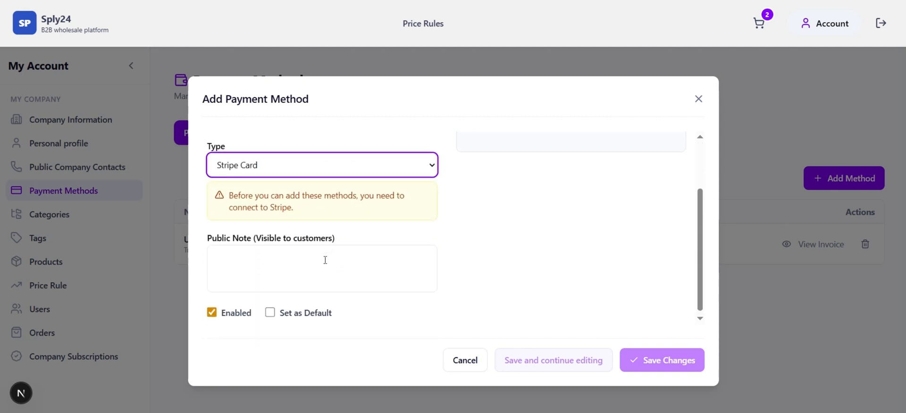
{"action": "scroll", "coordinate": [324, 261], "scroll_direction": "up", "scroll_amount": 2}
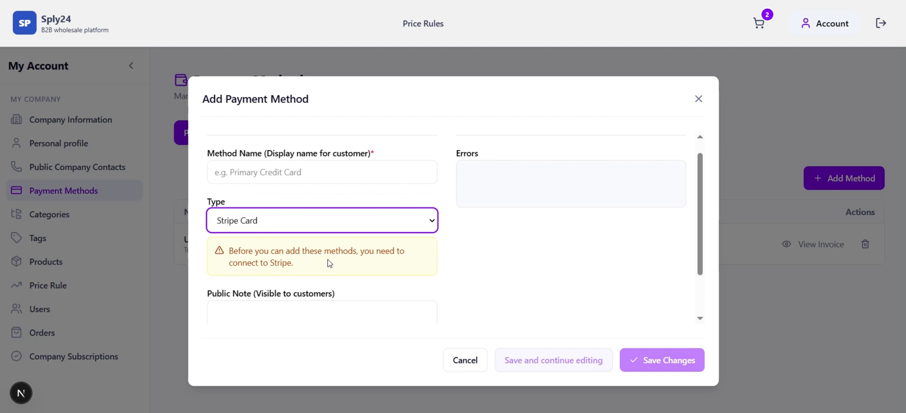
{"action": "left_click", "coordinate": [350, 225]}
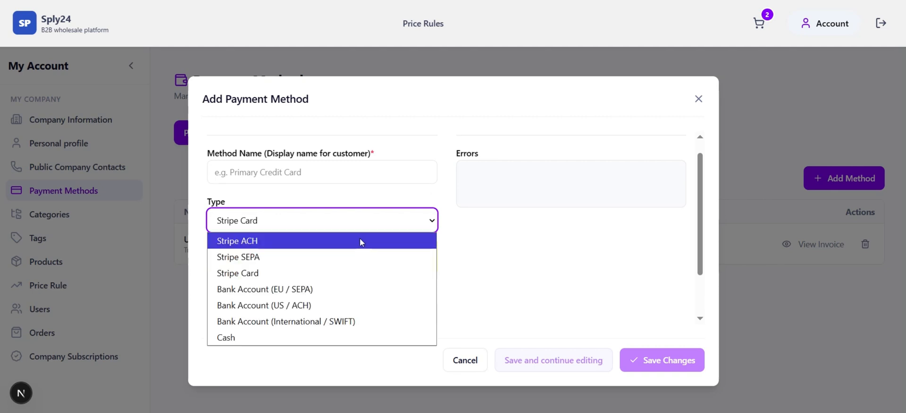
{"action": "left_click", "coordinate": [317, 337]}
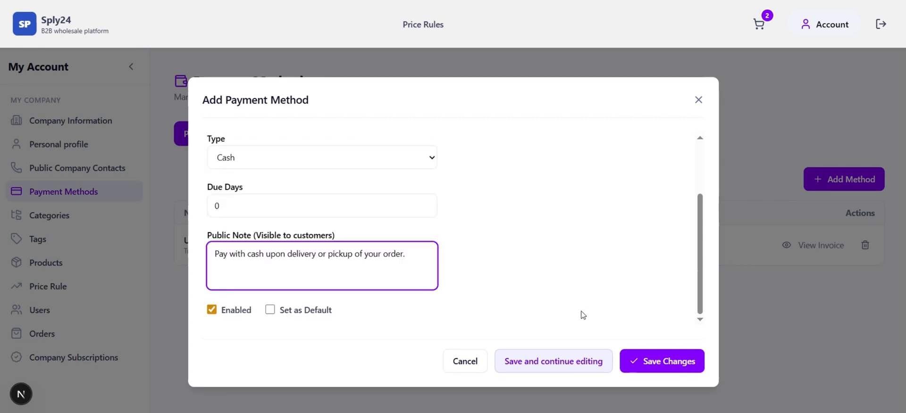
Step: Save the Cash Payment method and dismiss the creation notice
{"action": "scroll", "coordinate": [486, 315], "scroll_direction": "up", "scroll_amount": 3}
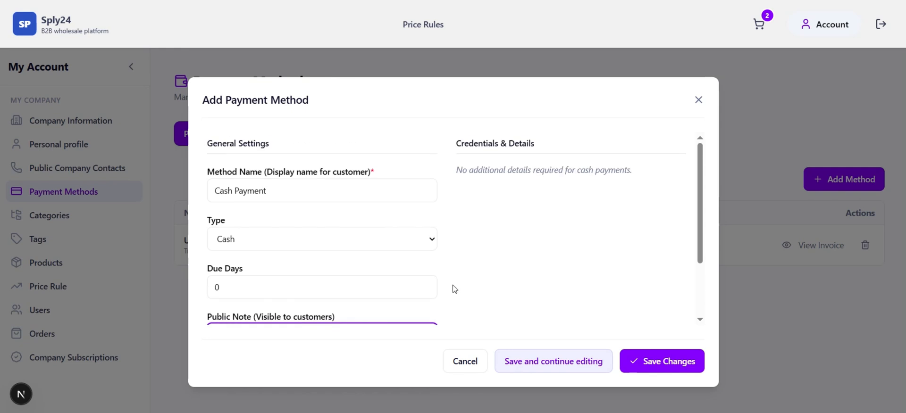
{"action": "scroll", "coordinate": [447, 283], "scroll_direction": "down", "scroll_amount": 3}
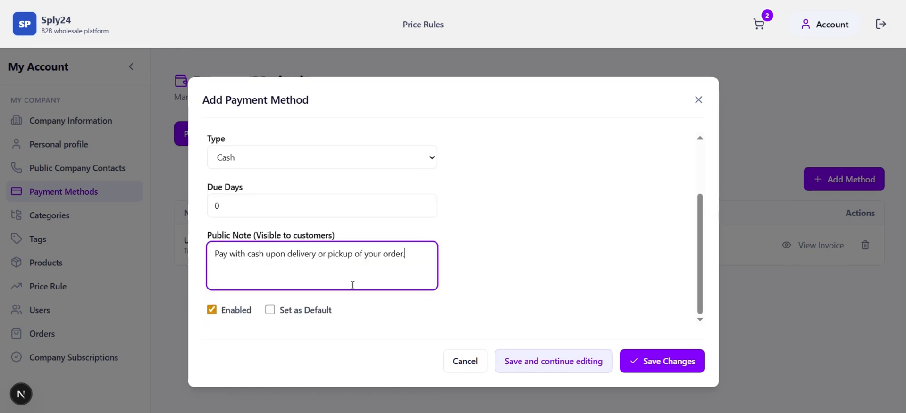
{"action": "left_click", "coordinate": [658, 360]}
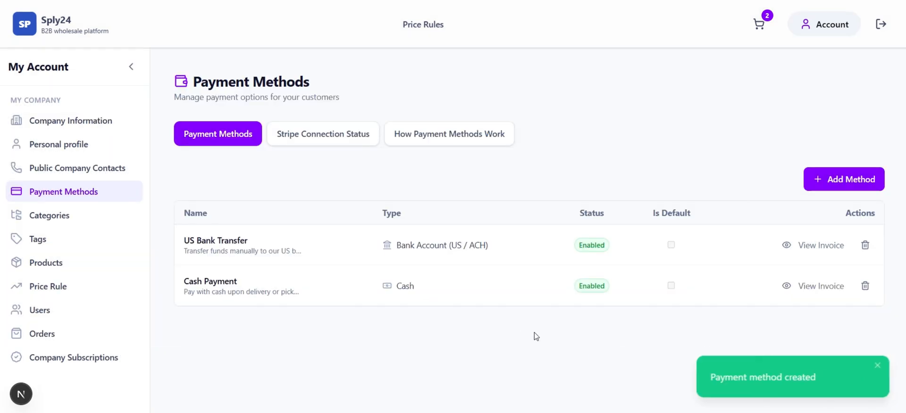
{"action": "left_click", "coordinate": [878, 366]}
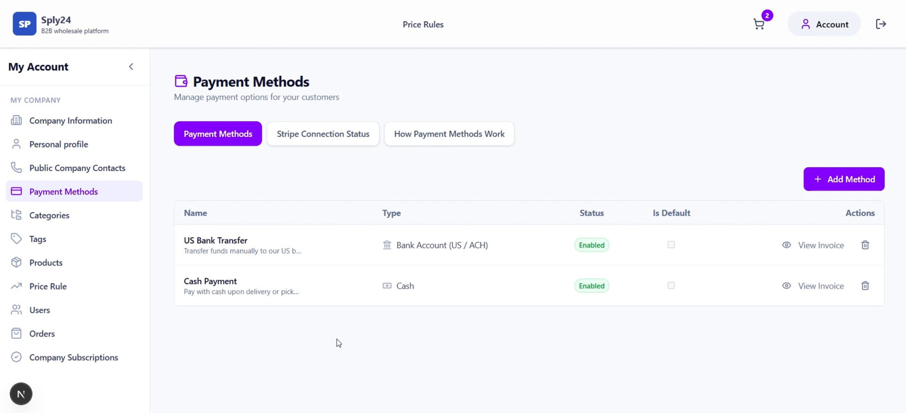
Step: Close the Add Method form and view Stripe Connection Status: NOT_OPEN, not connected
{"action": "left_click", "coordinate": [857, 185]}
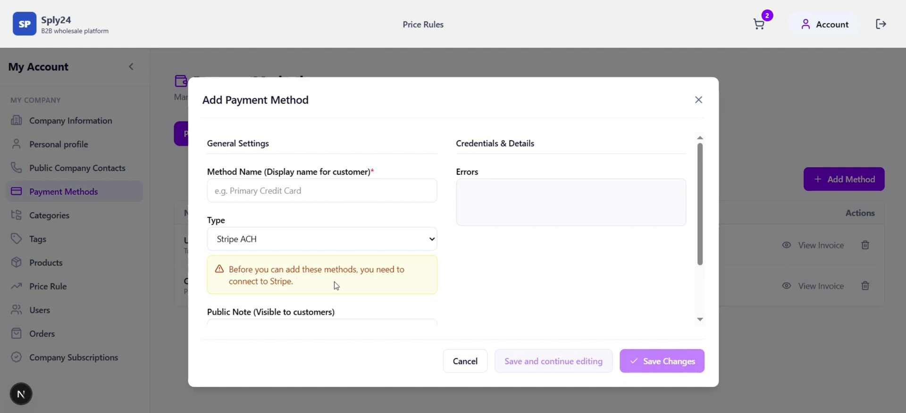
{"action": "left_click", "coordinate": [700, 101]}
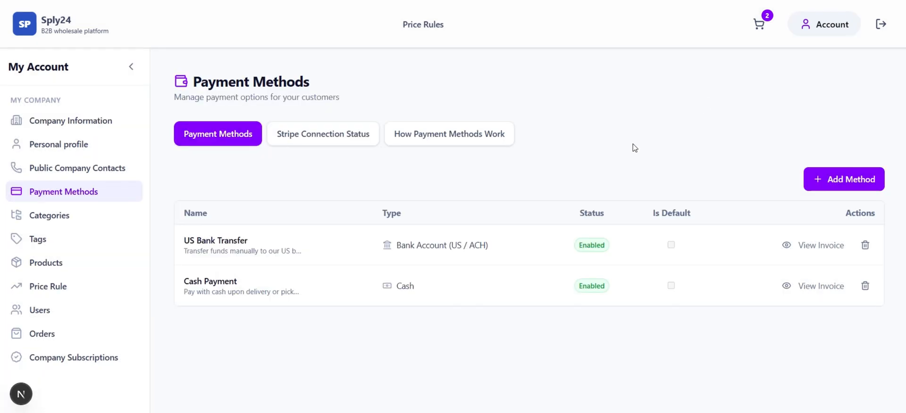
{"action": "left_click", "coordinate": [347, 146]}
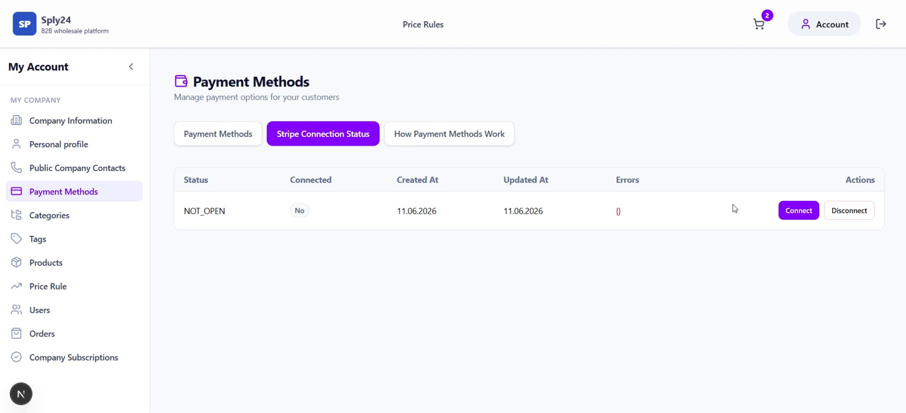
Step: Start Stripe Connect and review the Get started page with its prefilled email field
{"action": "left_click", "coordinate": [804, 216]}
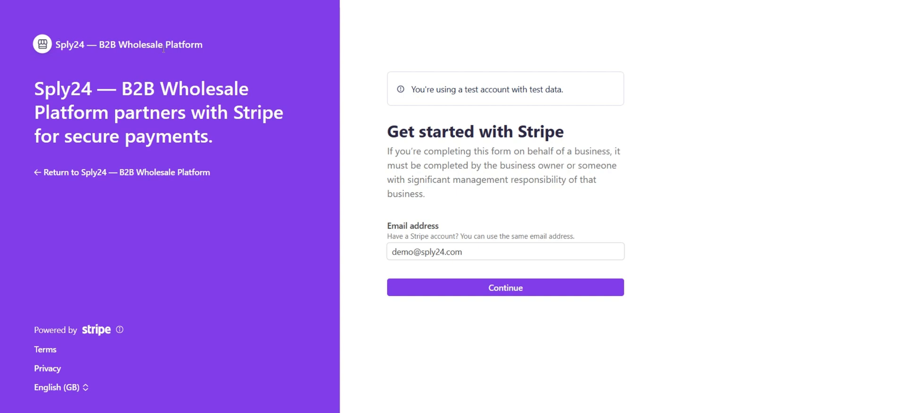
{"action": "left_click_drag", "start_coordinate": [208, 46], "coordinate": [53, 45]}
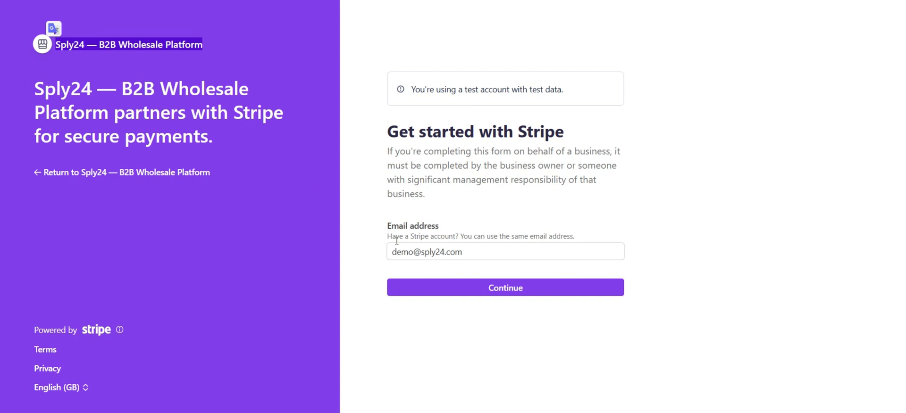
{"action": "left_click_drag", "start_coordinate": [477, 255], "coordinate": [390, 253]}
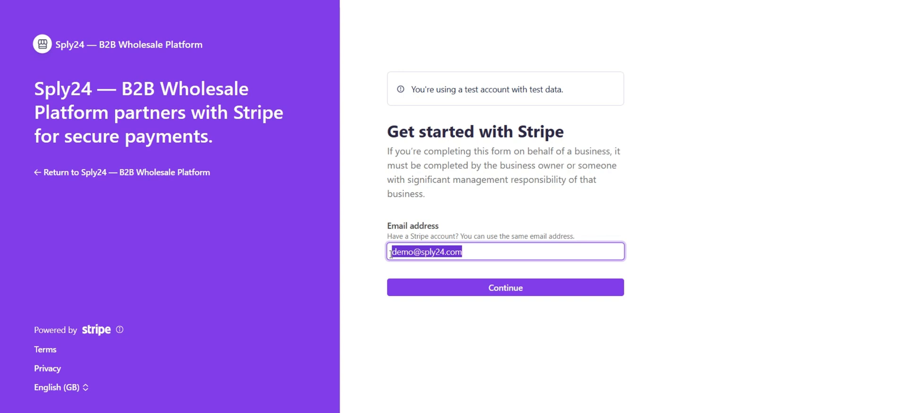
{"action": "double_click", "coordinate": [417, 252]}
{"action": "left_click", "coordinate": [444, 255]}
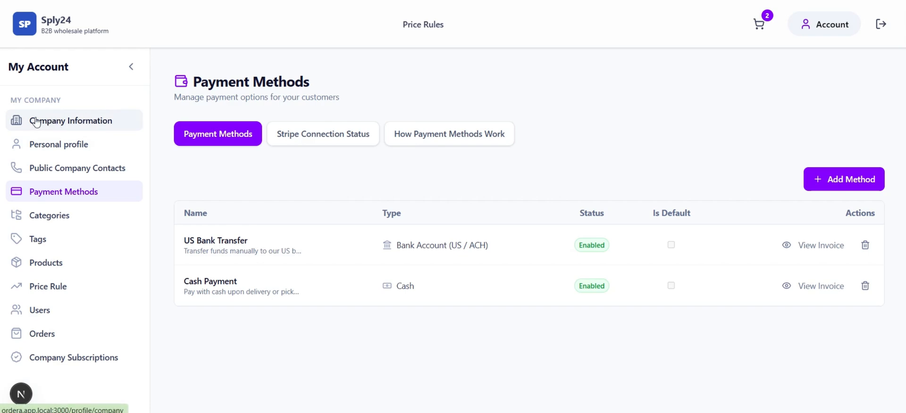
Step: Check the company email address on the Company Information page, then return to payment methods
{"action": "left_click", "coordinate": [96, 125]}
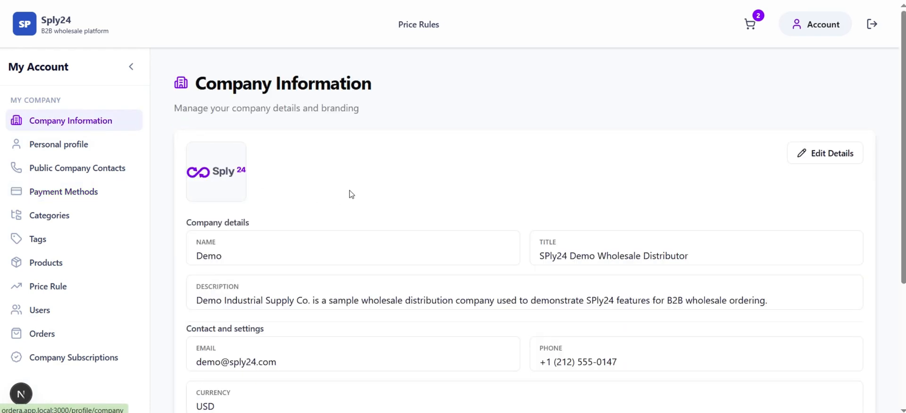
{"action": "scroll", "coordinate": [348, 191], "scroll_direction": "down", "scroll_amount": 3}
{"action": "scroll", "coordinate": [347, 187], "scroll_direction": "up", "scroll_amount": 3}
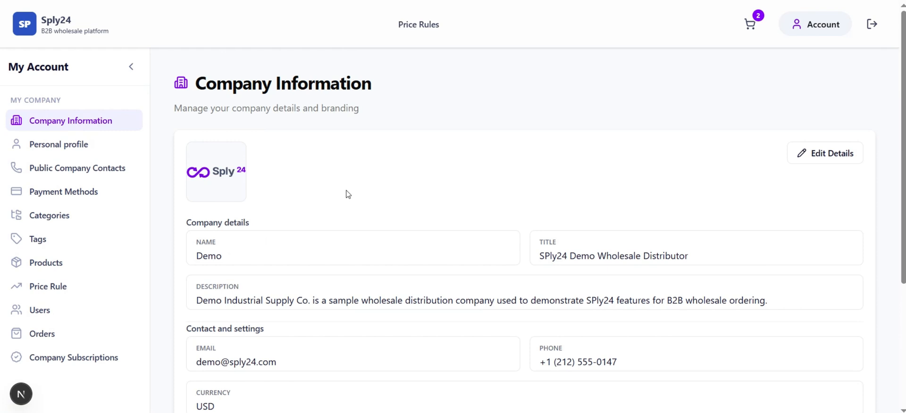
{"action": "scroll", "coordinate": [348, 194], "scroll_direction": "down", "scroll_amount": 3}
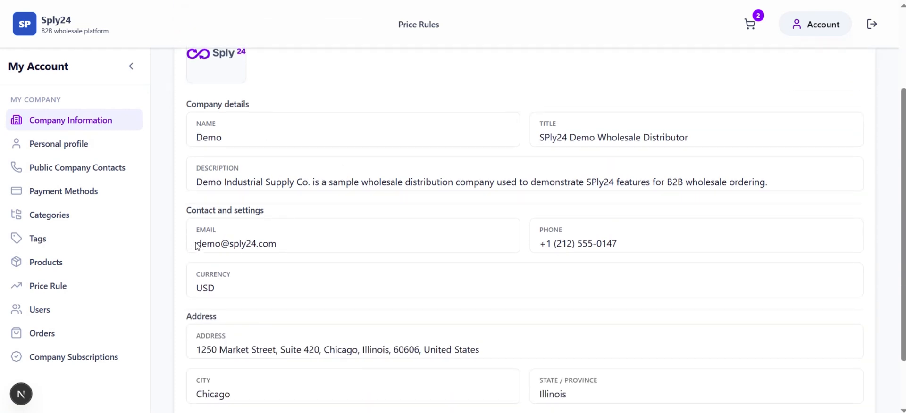
{"action": "left_click_drag", "start_coordinate": [196, 245], "coordinate": [278, 246]}
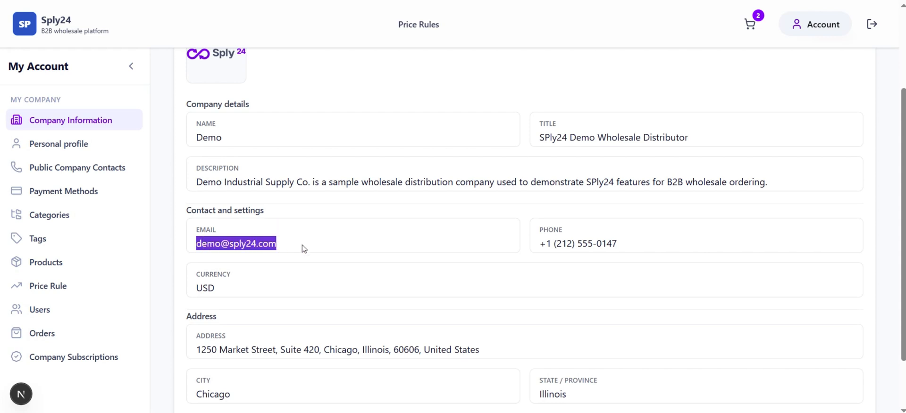
{"action": "left_click", "coordinate": [302, 245]}
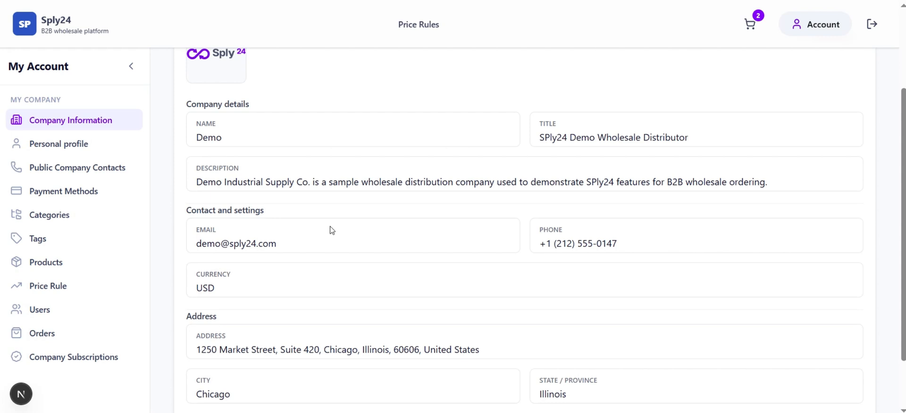
{"action": "left_click_drag", "start_coordinate": [296, 247], "coordinate": [196, 241]}
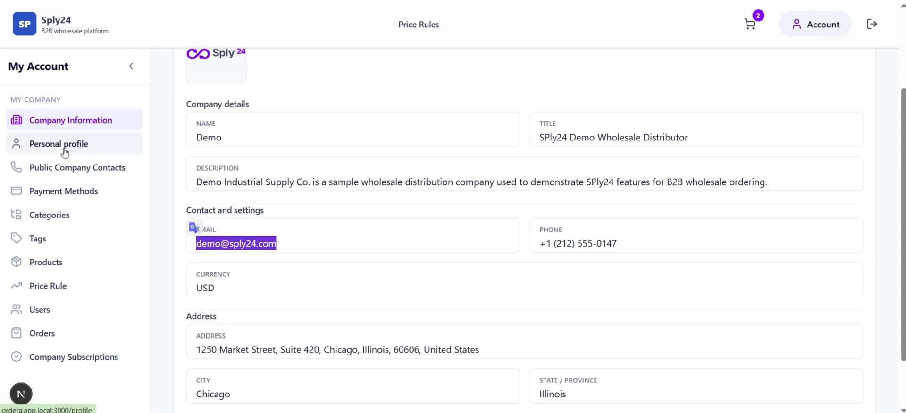
{"action": "left_click", "coordinate": [74, 198]}
Step: Read the REFUSED Stripe status error about accepting terms, then restart Stripe onboarding with Connect
{"action": "left_click", "coordinate": [333, 140]}
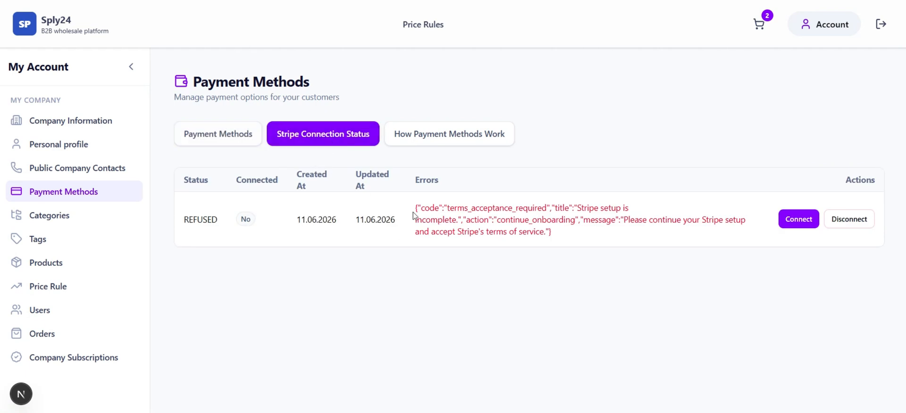
{"action": "left_click_drag", "start_coordinate": [416, 207], "coordinate": [551, 232]}
{"action": "left_click", "coordinate": [562, 269]}
{"action": "left_click", "coordinate": [797, 222]}
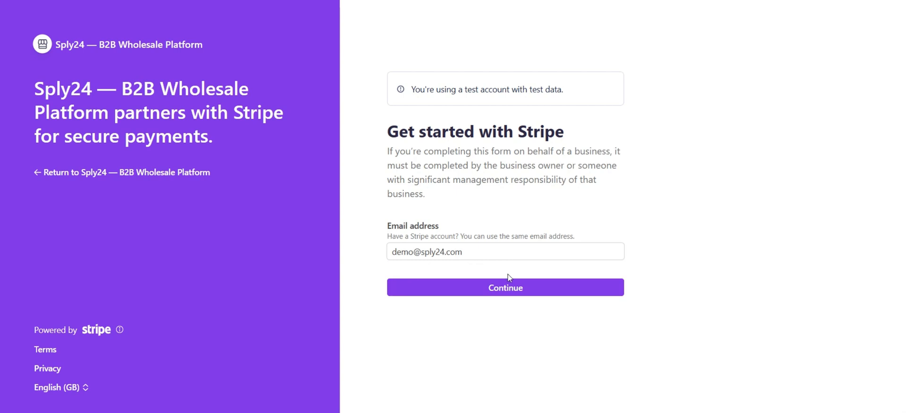
Step: Continue Stripe sign-in with the prefilled email and enter the account password
{"action": "left_click", "coordinate": [515, 290]}
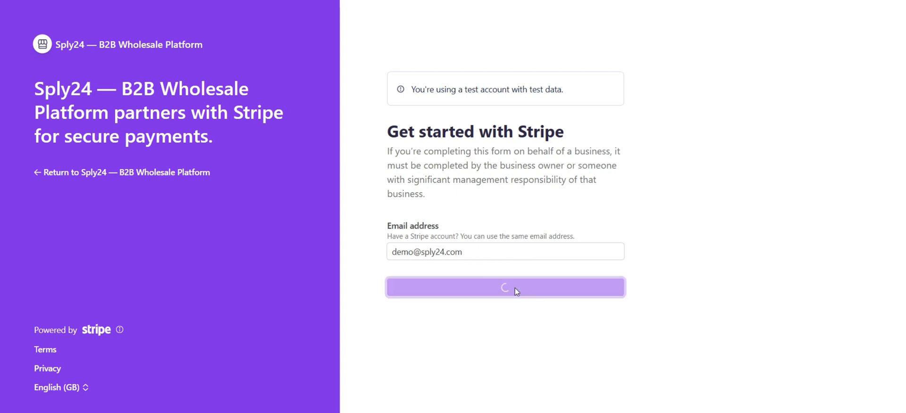
{"action": "left_click", "coordinate": [442, 223]}
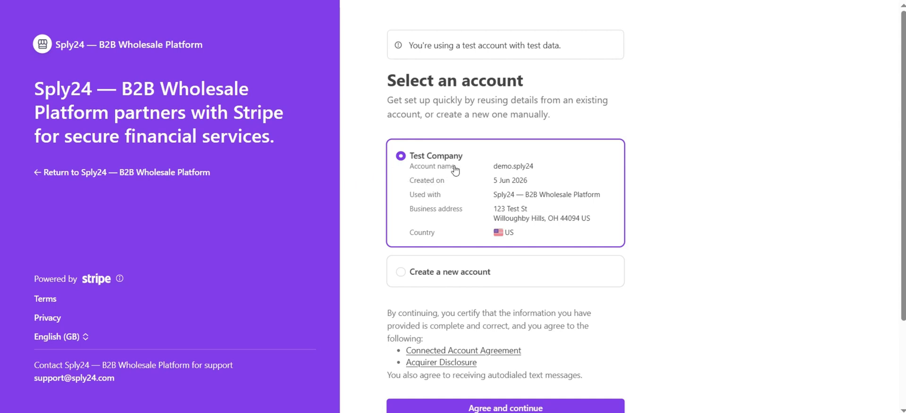
{"action": "scroll", "coordinate": [465, 186], "scroll_direction": "down", "scroll_amount": 3}
Step: Select the existing Test Company account and agree to the terms to finish onboarding
{"action": "left_click", "coordinate": [470, 164]}
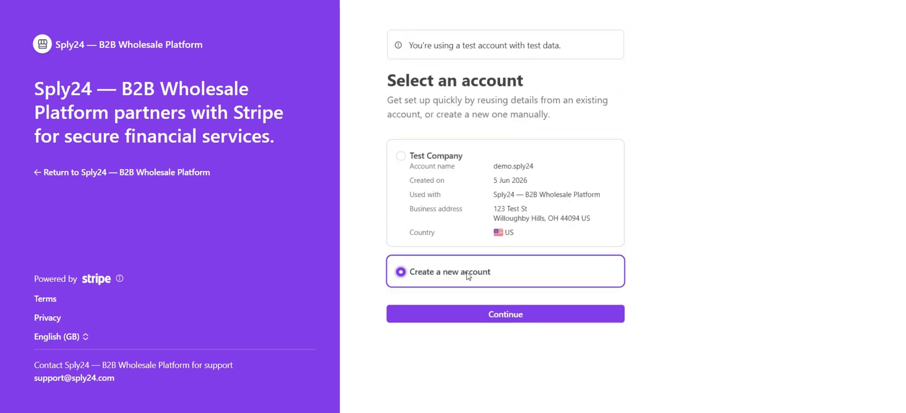
{"action": "left_click", "coordinate": [441, 157]}
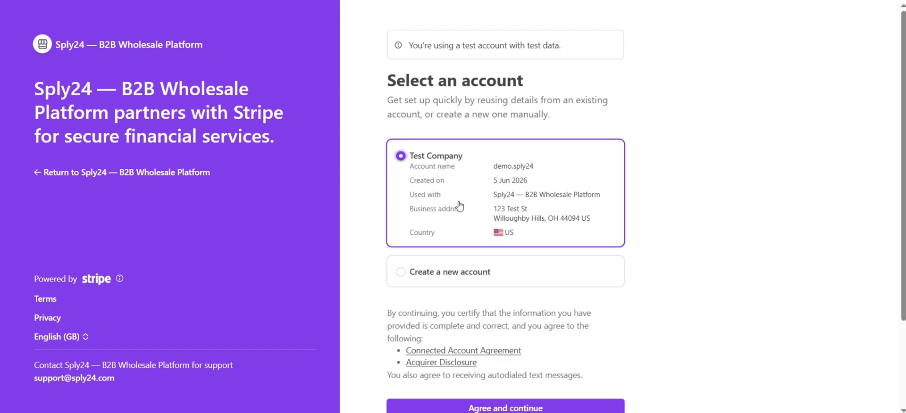
{"action": "scroll", "coordinate": [427, 210], "scroll_direction": "down", "scroll_amount": 3}
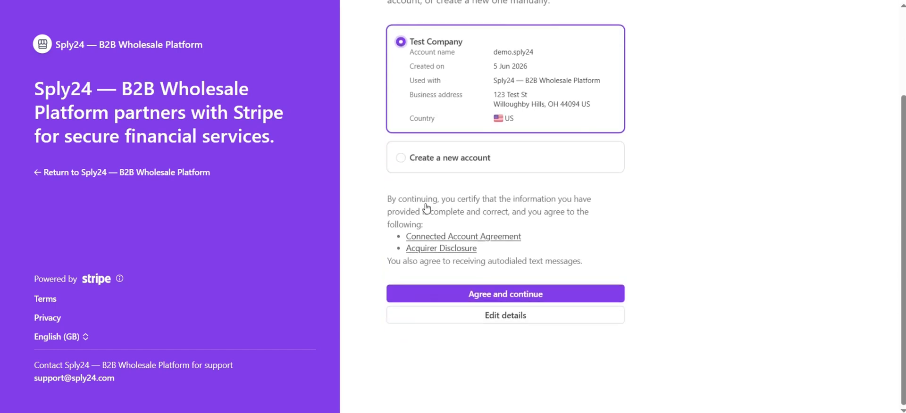
{"action": "scroll", "coordinate": [427, 209], "scroll_direction": "up", "scroll_amount": 3}
{"action": "scroll", "coordinate": [505, 283], "scroll_direction": "down", "scroll_amount": 3}
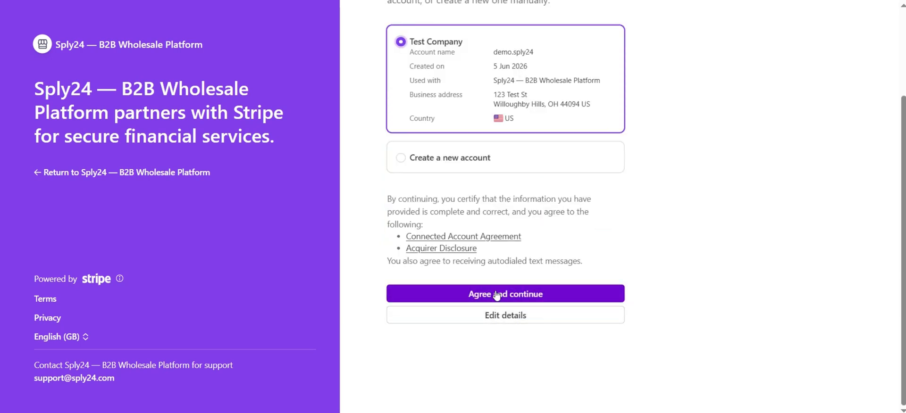
{"action": "left_click", "coordinate": [497, 295]}
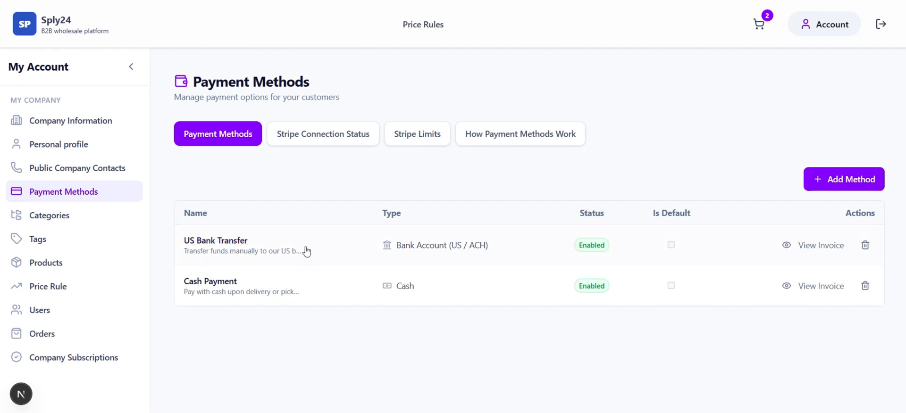
Step: Confirm the Stripe status has an empty Errors value, then view the ACH, Card and SEPA limits
{"action": "left_click", "coordinate": [342, 139]}
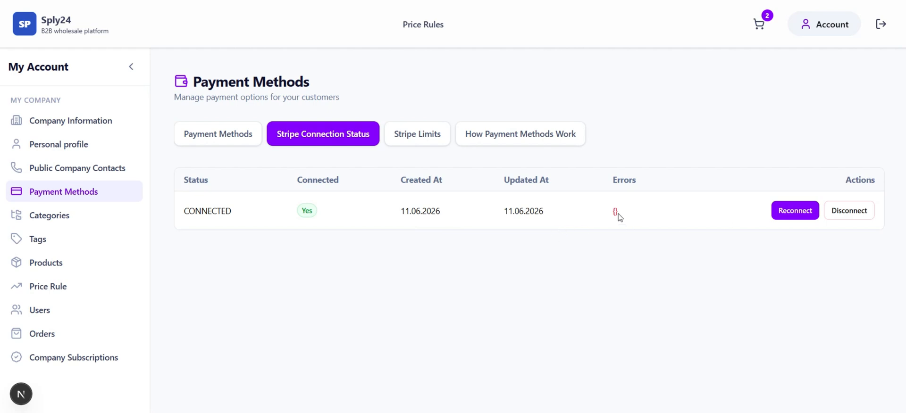
{"action": "left_click_drag", "start_coordinate": [610, 211], "coordinate": [624, 216]}
{"action": "left_click", "coordinate": [613, 250]}
{"action": "left_click", "coordinate": [424, 139]}
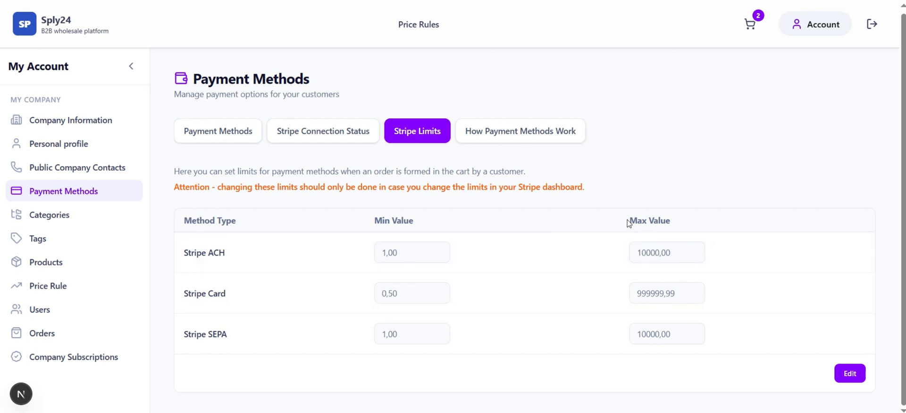
Step: Set the Stripe ACH Min Value to 50, save the limits, and return to Payment Methods
{"action": "left_click_drag", "start_coordinate": [628, 220], "coordinate": [681, 223]}
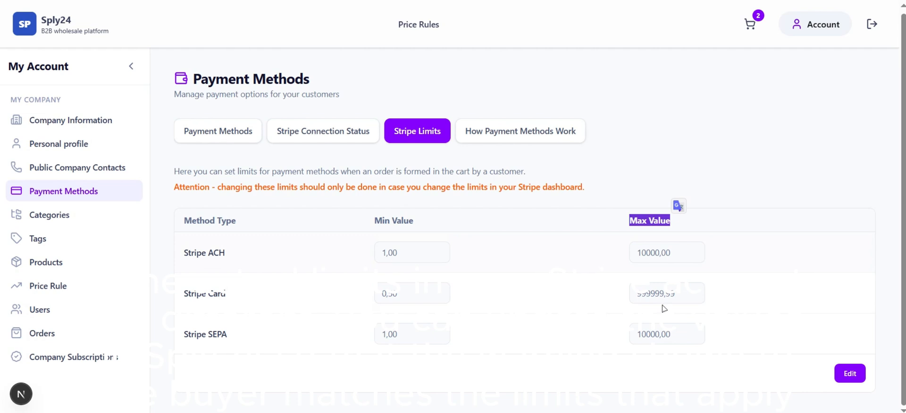
{"action": "left_click", "coordinate": [849, 375]}
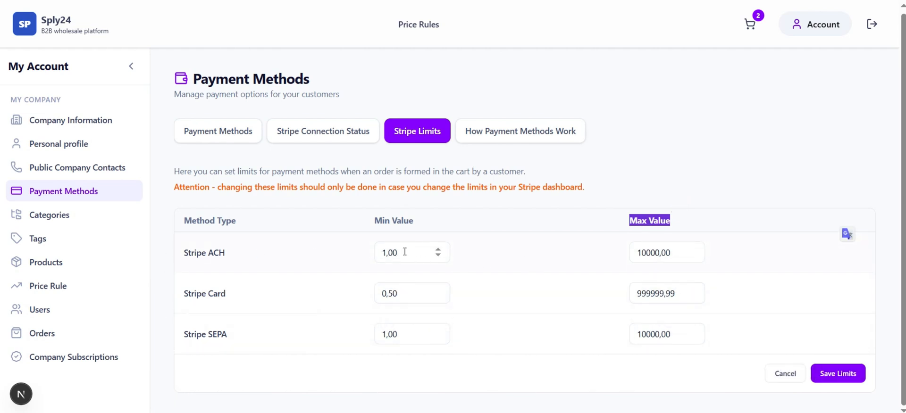
{"action": "left_click_drag", "start_coordinate": [405, 253], "coordinate": [370, 255]}
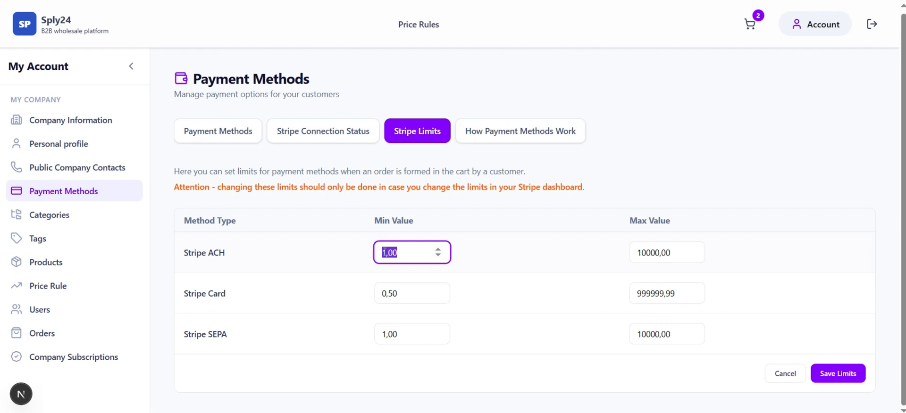
{"action": "type", "text": "50"}
{"action": "left_click", "coordinate": [833, 374]}
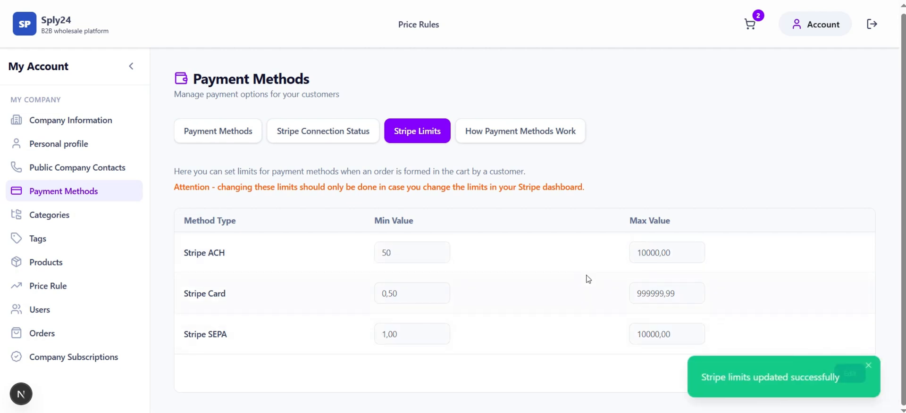
{"action": "left_click", "coordinate": [869, 367]}
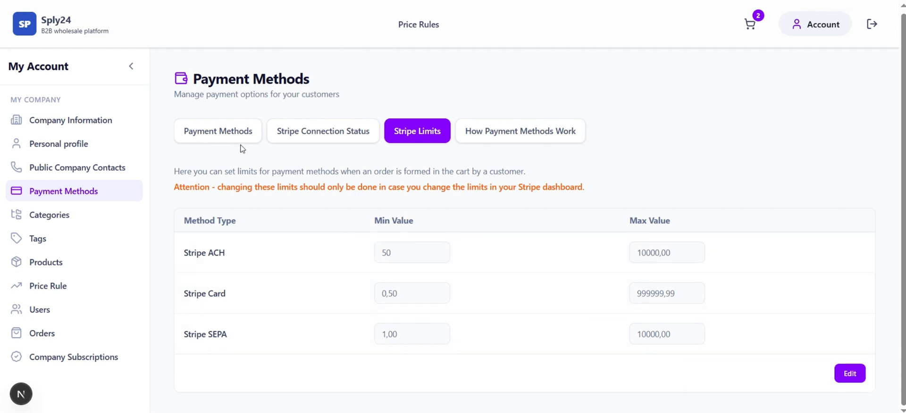
{"action": "left_click", "coordinate": [229, 136]}
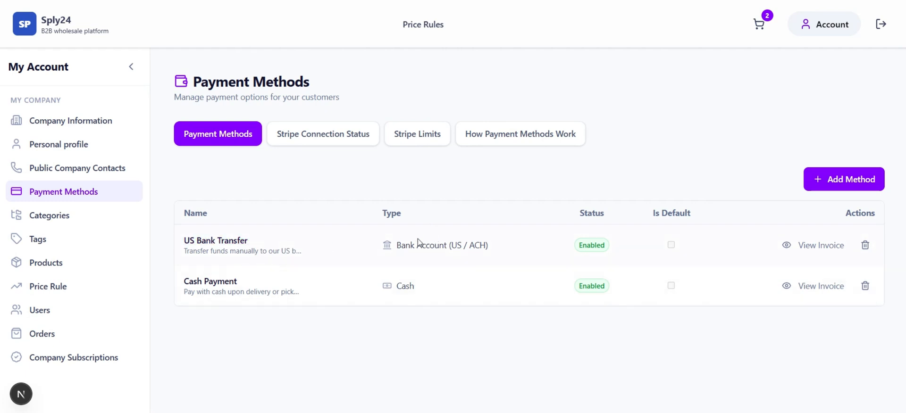
Step: Verify the company currency shows USD under Contact and settings on Company Information
{"action": "left_click", "coordinate": [71, 125]}
{"action": "scroll", "coordinate": [330, 222], "scroll_direction": "down", "scroll_amount": 4}
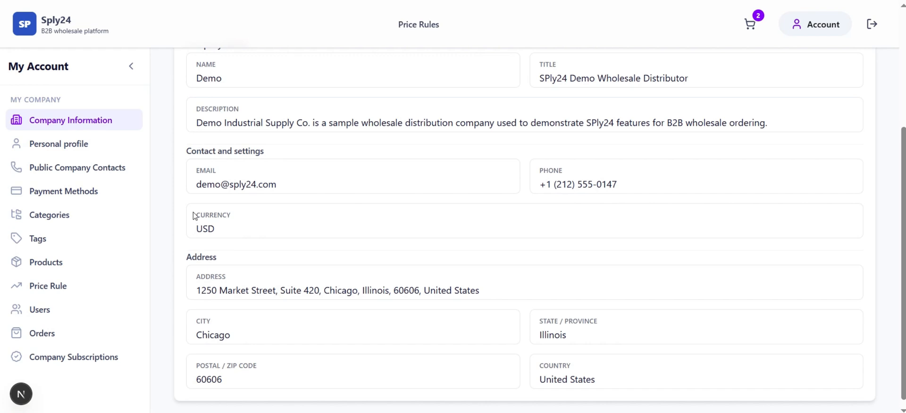
{"action": "left_click_drag", "start_coordinate": [193, 211], "coordinate": [219, 234]}
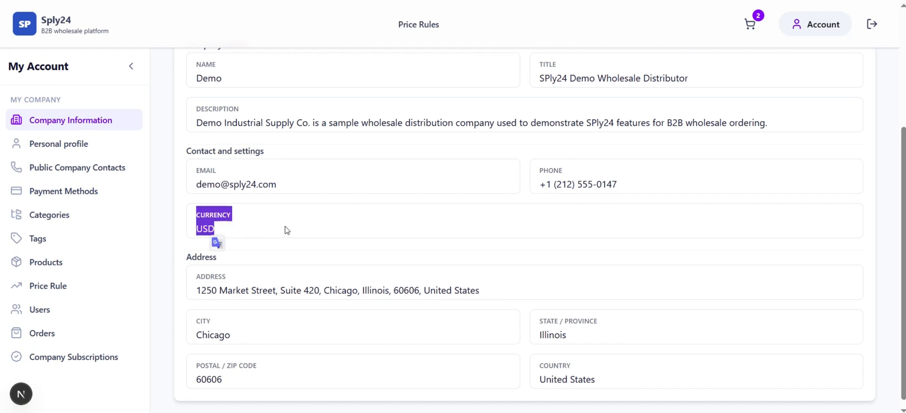
{"action": "scroll", "coordinate": [278, 225], "scroll_direction": "up", "scroll_amount": 3}
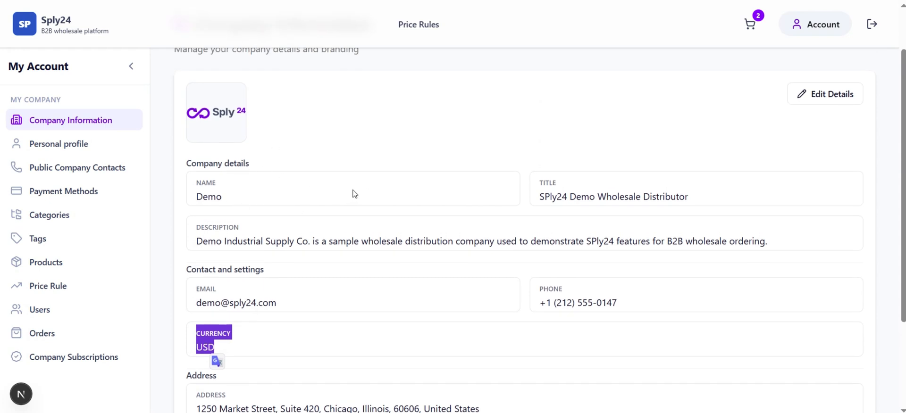
{"action": "scroll", "coordinate": [352, 194], "scroll_direction": "up", "scroll_amount": 1}
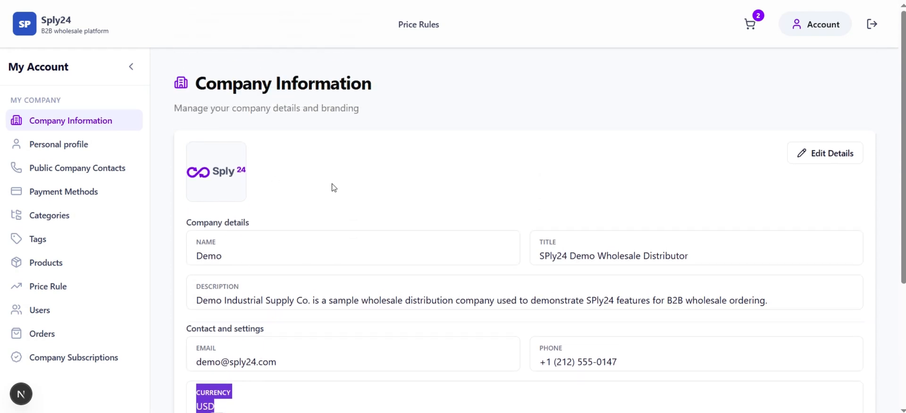
{"action": "scroll", "coordinate": [325, 213], "scroll_direction": "down", "scroll_amount": 3}
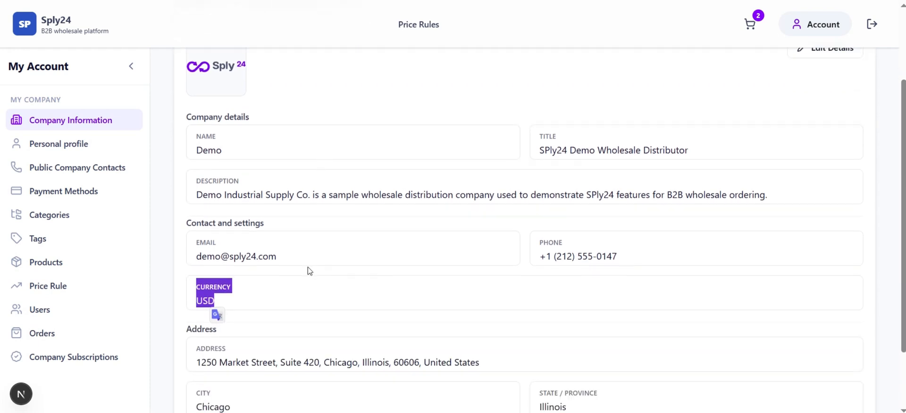
{"action": "left_click", "coordinate": [263, 292]}
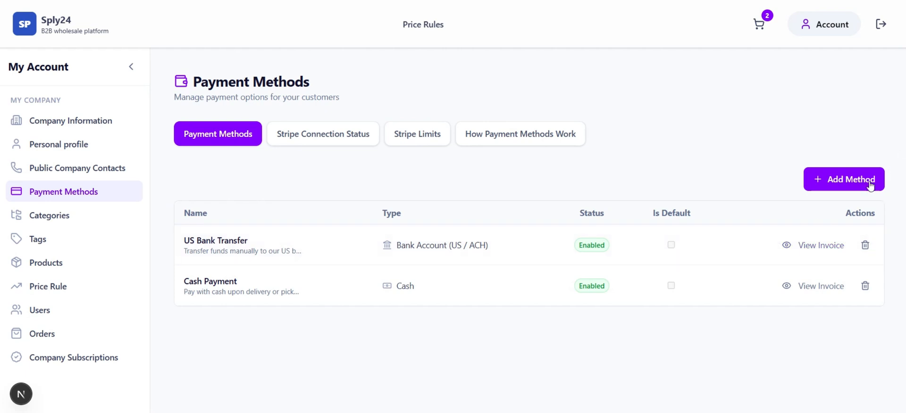
Step: Start a new payment method and set its type to Stripe ACH
{"action": "left_click", "coordinate": [857, 185]}
{"action": "left_click", "coordinate": [370, 244]}
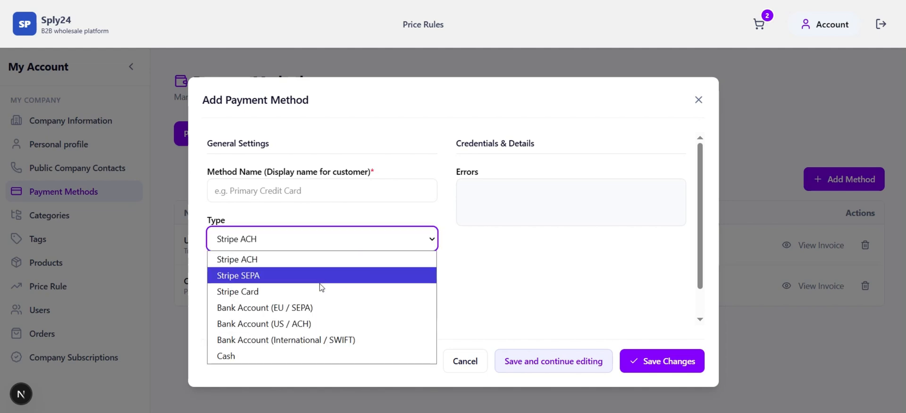
{"action": "left_click", "coordinate": [278, 278]}
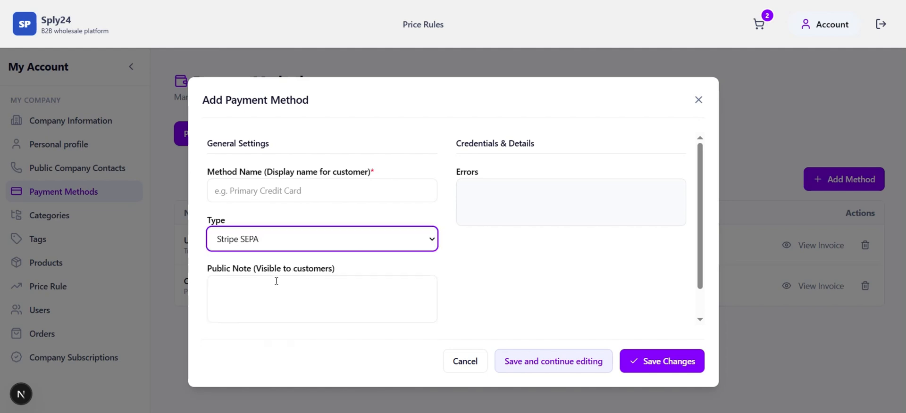
{"action": "left_click", "coordinate": [363, 243]}
{"action": "left_click", "coordinate": [314, 261]}
{"action": "left_click", "coordinate": [287, 239]}
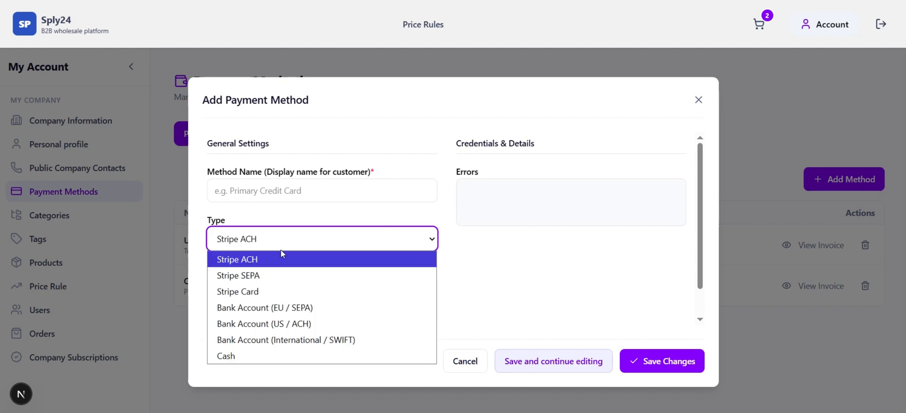
{"action": "left_click", "coordinate": [278, 261]}
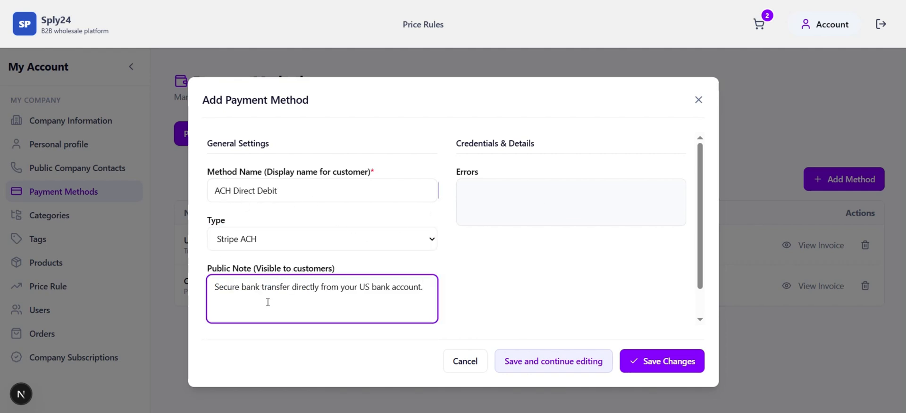
Step: Mark the ACH Direct Debit method as default and save the changes
{"action": "scroll", "coordinate": [268, 302], "scroll_direction": "down", "scroll_amount": 1}
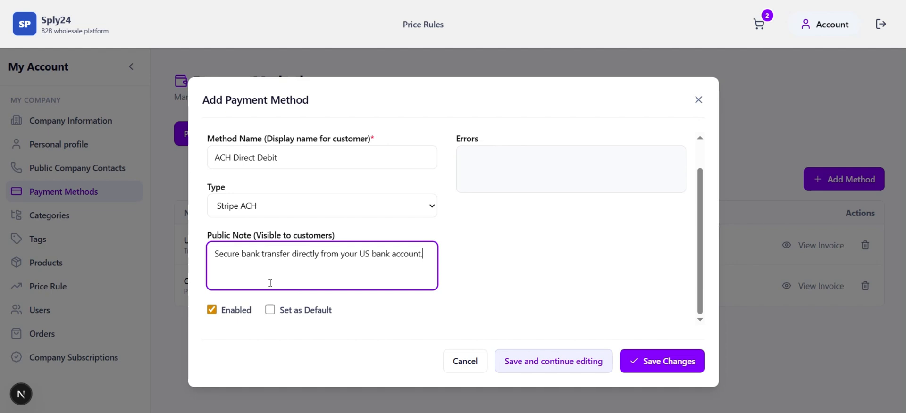
{"action": "left_click", "coordinate": [271, 310]}
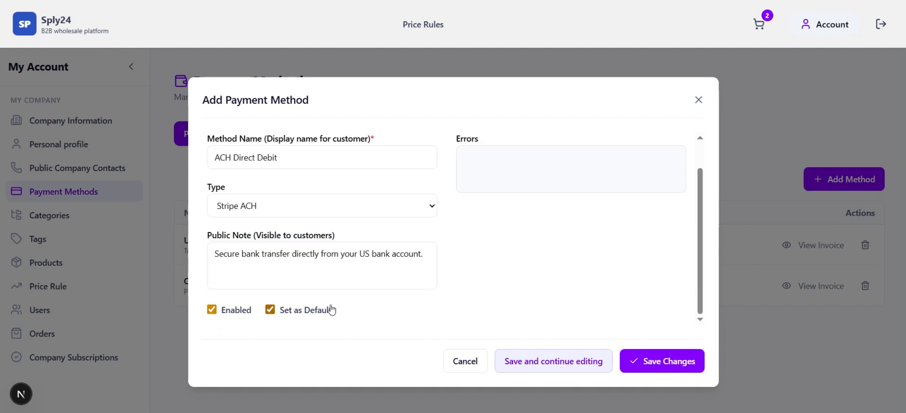
{"action": "scroll", "coordinate": [288, 281], "scroll_direction": "up", "scroll_amount": 1}
{"action": "scroll", "coordinate": [289, 281], "scroll_direction": "down", "scroll_amount": 1}
{"action": "left_click", "coordinate": [657, 363]}
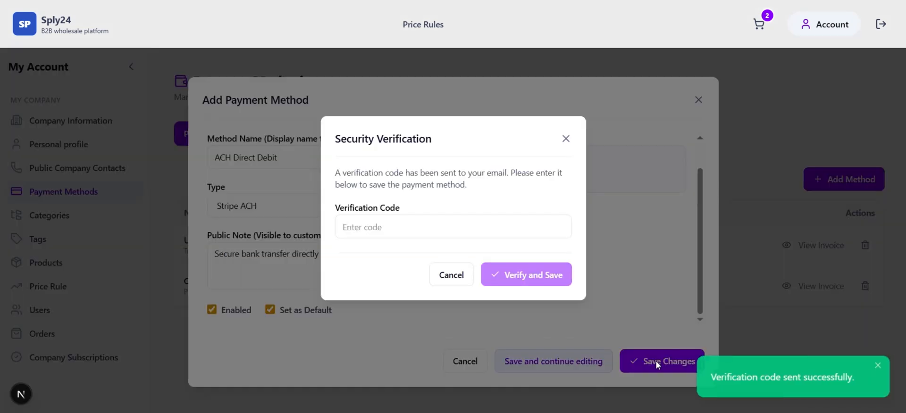
Step: Paste the emailed verification code and verify to save the method
{"action": "left_click", "coordinate": [439, 225]}
{"action": "key", "text": "ctrl+v"}
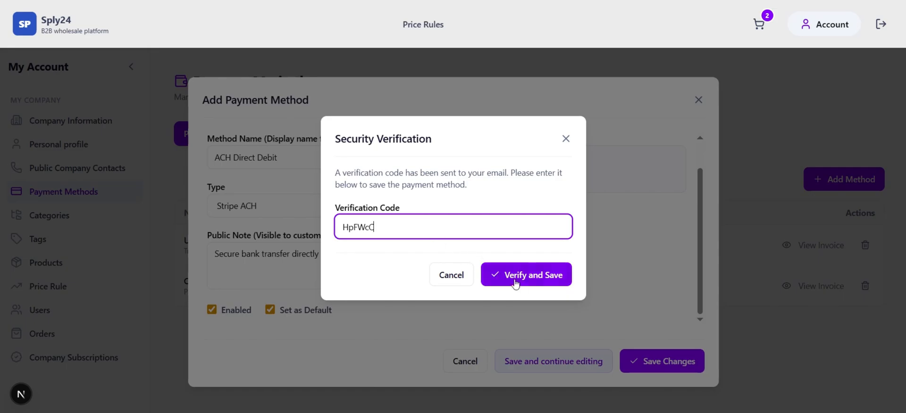
{"action": "left_click", "coordinate": [514, 281]}
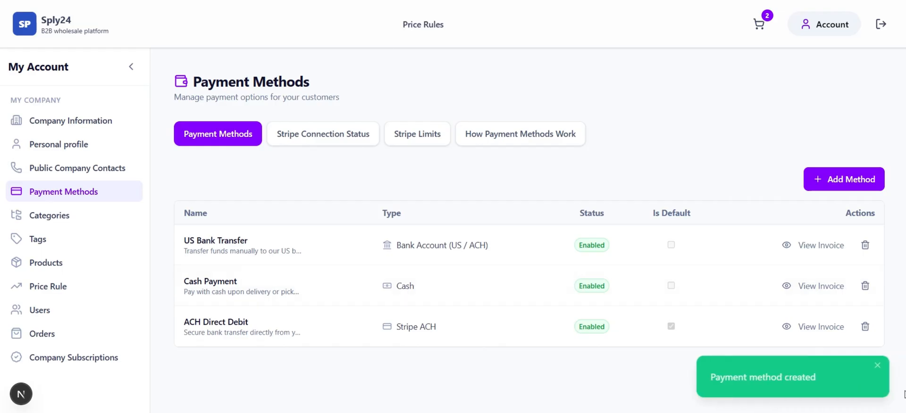
Step: Create the Credit / Debit Card method with type Stripe Card and save it
{"action": "left_click", "coordinate": [877, 366]}
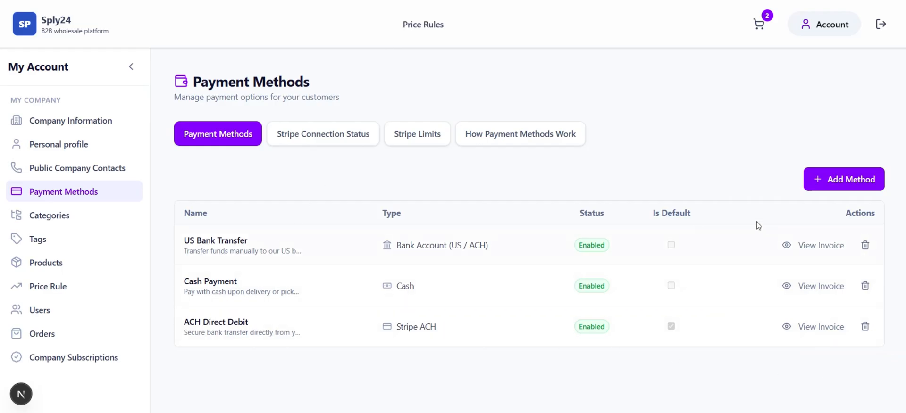
{"action": "left_click", "coordinate": [831, 182]}
{"action": "left_click", "coordinate": [345, 239]}
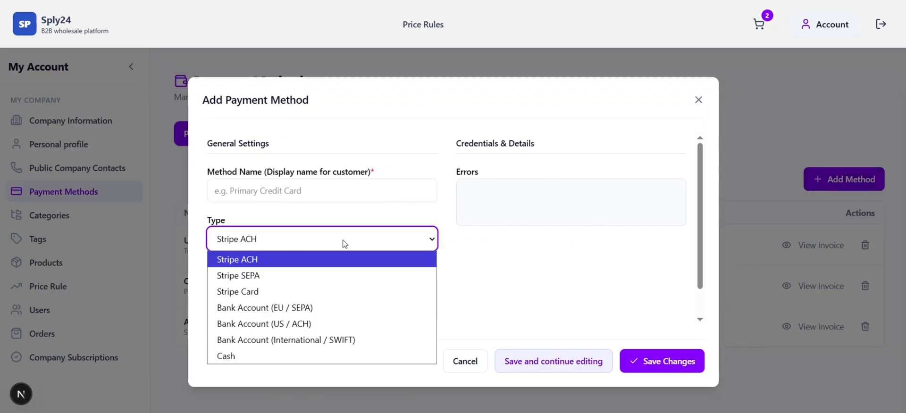
{"action": "left_click", "coordinate": [307, 291]}
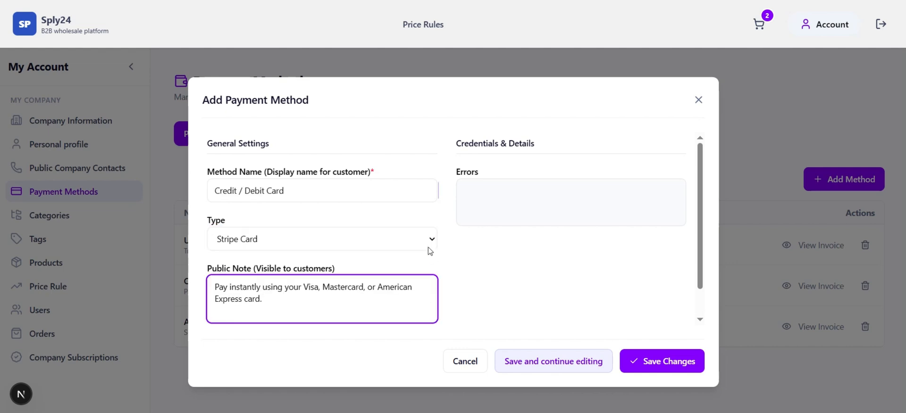
{"action": "scroll", "coordinate": [367, 211], "scroll_direction": "down", "scroll_amount": 1}
{"action": "scroll", "coordinate": [366, 211], "scroll_direction": "up", "scroll_amount": 1}
{"action": "left_click", "coordinate": [658, 360]}
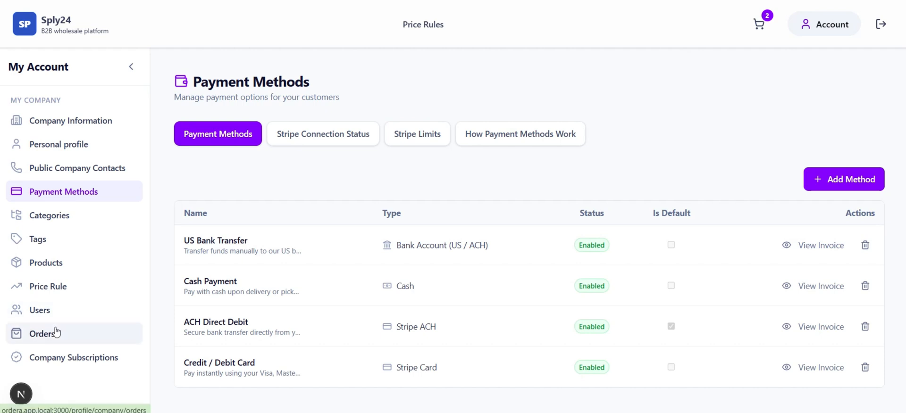
Step: Preview the US Bank Transfer invoice PDF and review its Exporter, Invoice Details and Payment Information sections
{"action": "left_click", "coordinate": [819, 246]}
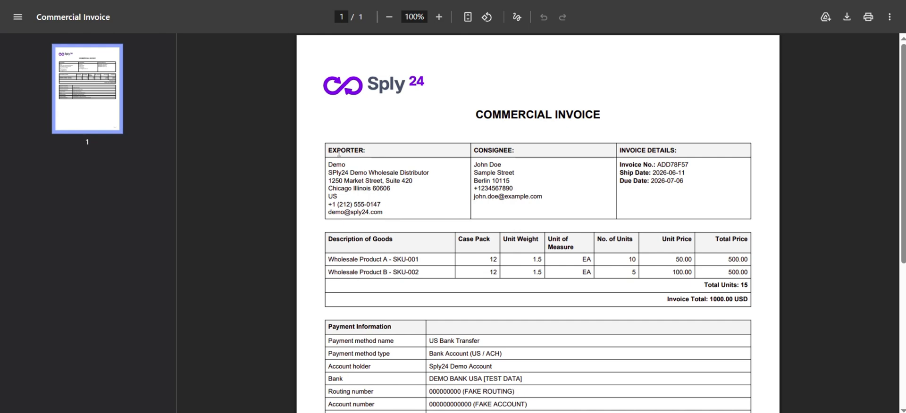
{"action": "left_click_drag", "start_coordinate": [328, 150], "coordinate": [516, 151]}
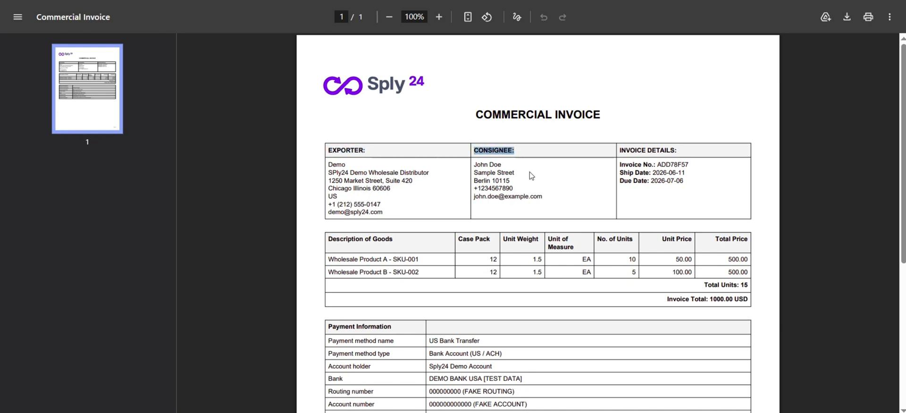
{"action": "left_click_drag", "start_coordinate": [620, 150], "coordinate": [677, 150]}
{"action": "left_click_drag", "start_coordinate": [328, 150], "coordinate": [394, 149]}
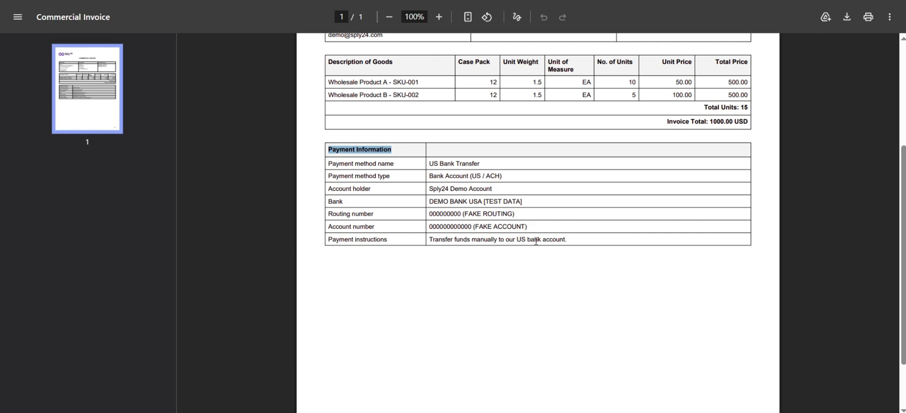
{"action": "scroll", "coordinate": [537, 241], "scroll_direction": "up", "scroll_amount": 4}
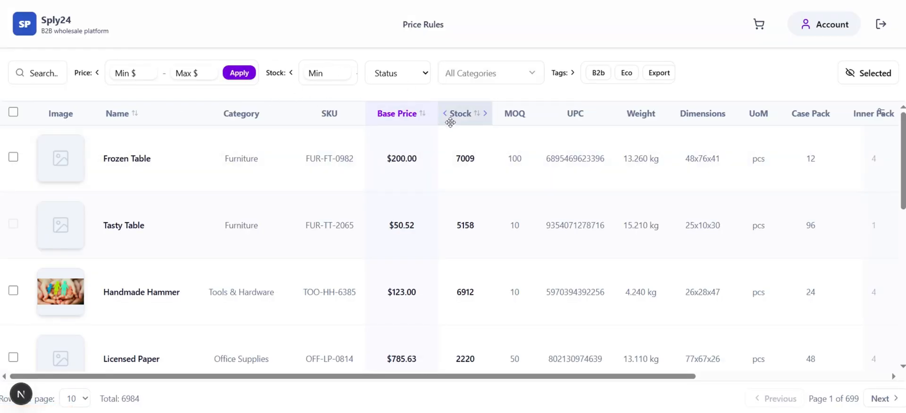
Step: Add the Frozen Table to the cart and raise its quantity to the MOQ of 100
{"action": "left_click", "coordinate": [14, 158]}
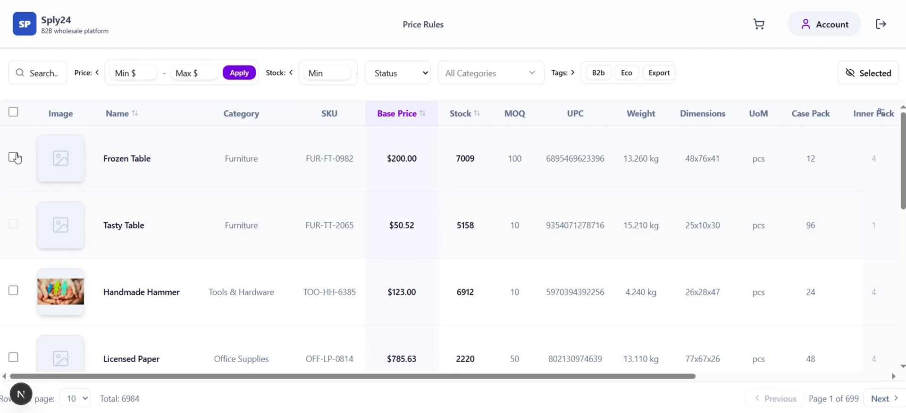
{"action": "left_click", "coordinate": [702, 28]}
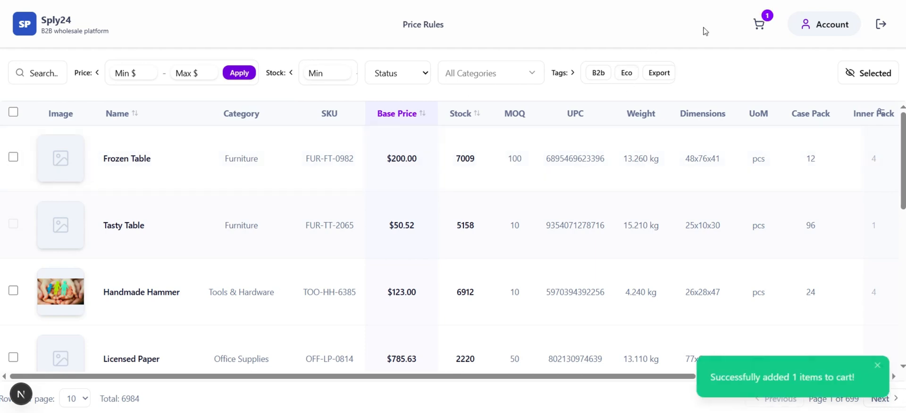
{"action": "left_click", "coordinate": [759, 24]}
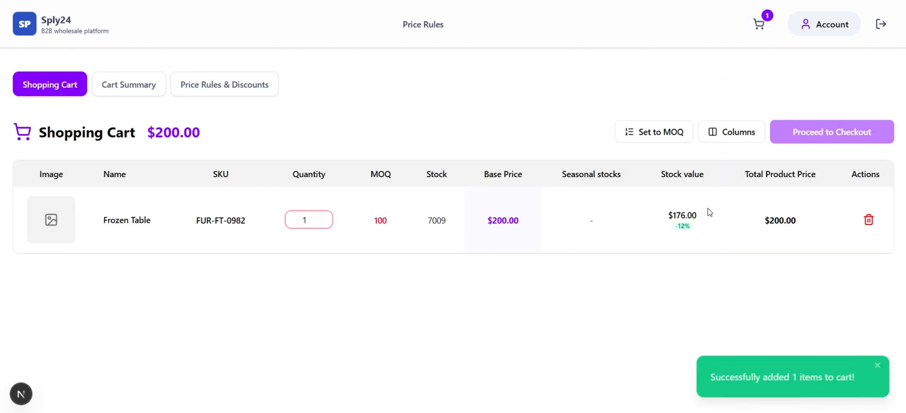
{"action": "left_click", "coordinate": [878, 366]}
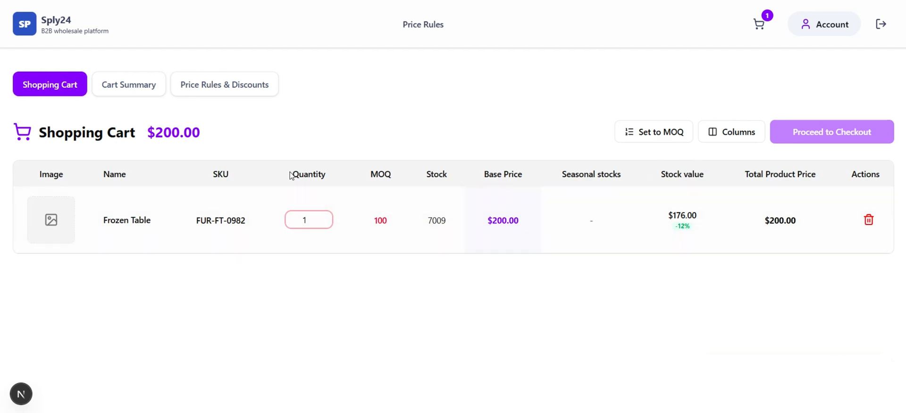
{"action": "left_click", "coordinate": [663, 137]}
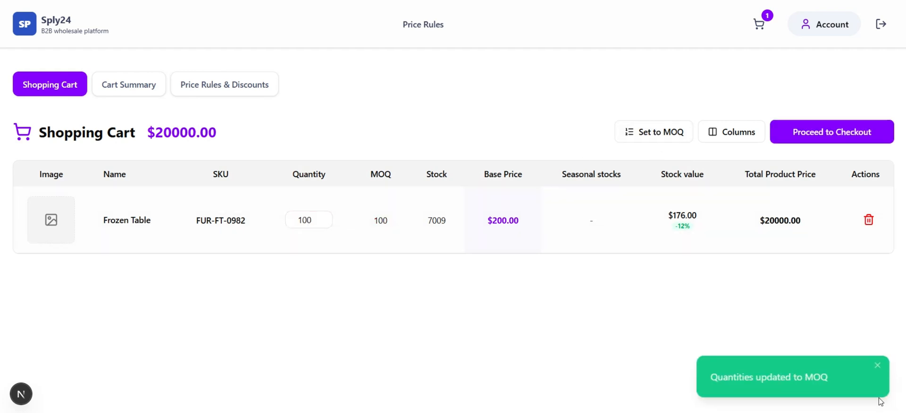
{"action": "left_click", "coordinate": [878, 366]}
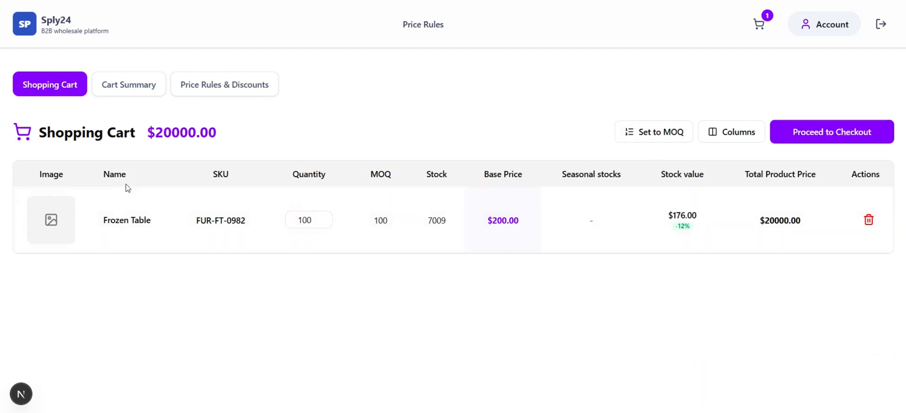
Step: Proceed to checkout for the Frozen Table cart and scroll down to the Payment Method section
{"action": "left_click", "coordinate": [830, 134]}
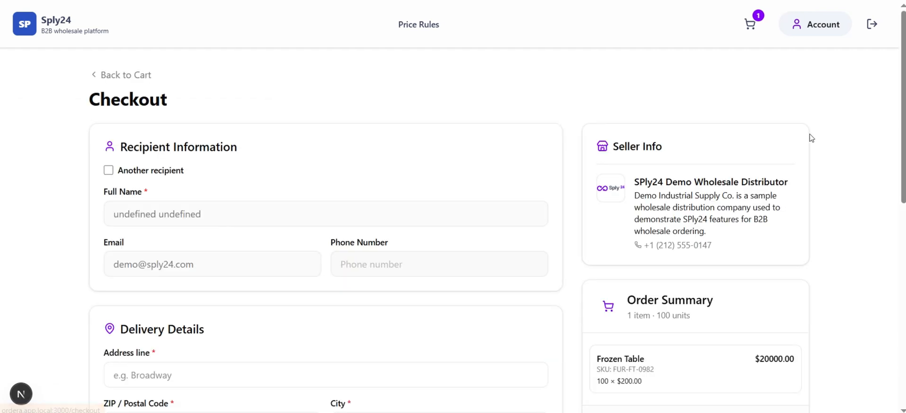
{"action": "scroll", "coordinate": [416, 183], "scroll_direction": "down", "scroll_amount": 5}
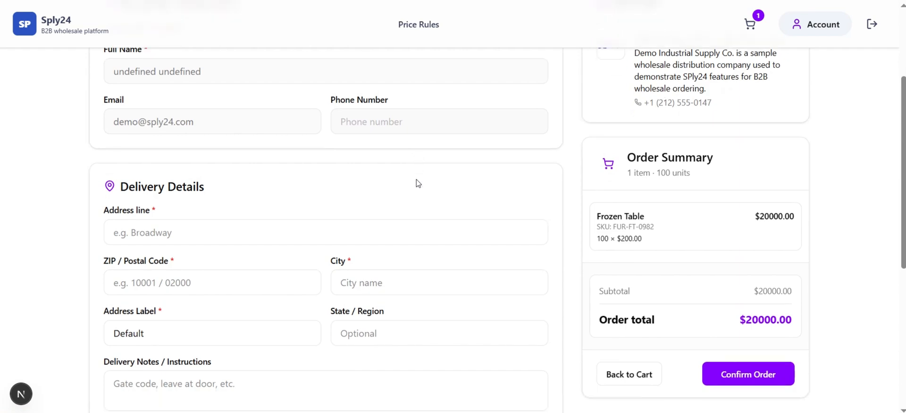
{"action": "scroll", "coordinate": [417, 177], "scroll_direction": "down", "scroll_amount": 3}
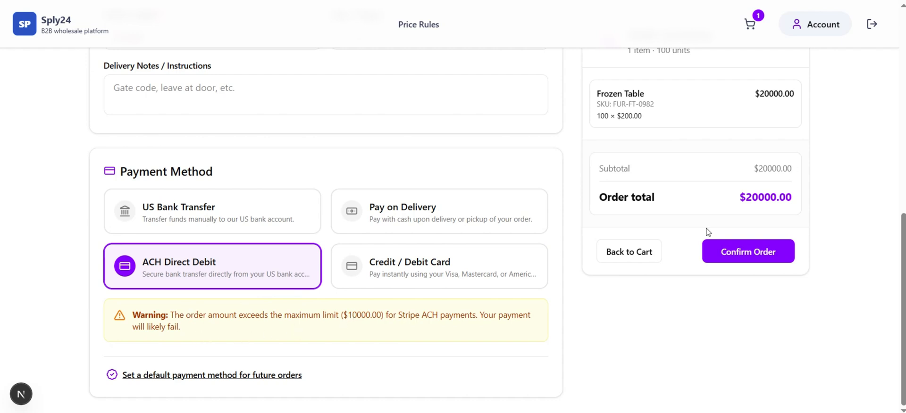
Step: Highlight the $20000.00 order total and the ACH Direct Debit $10000.00 limit warning
{"action": "left_click_drag", "start_coordinate": [742, 200], "coordinate": [794, 199]}
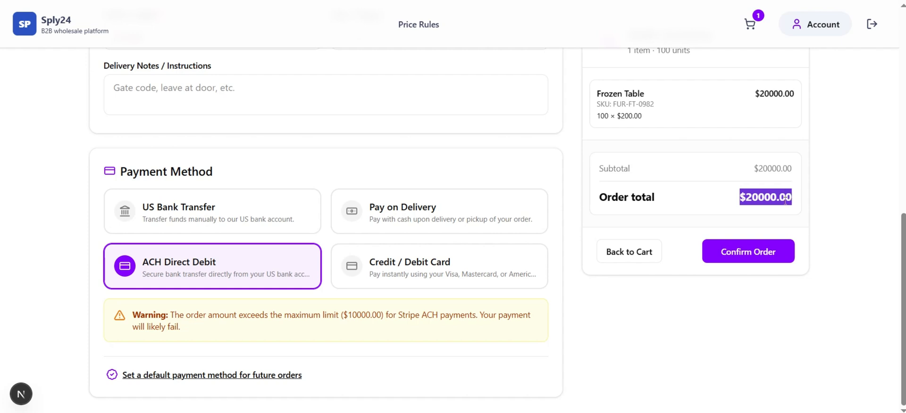
{"action": "left_click", "coordinate": [341, 327]}
{"action": "left_click_drag", "start_coordinate": [343, 315], "coordinate": [376, 314]}
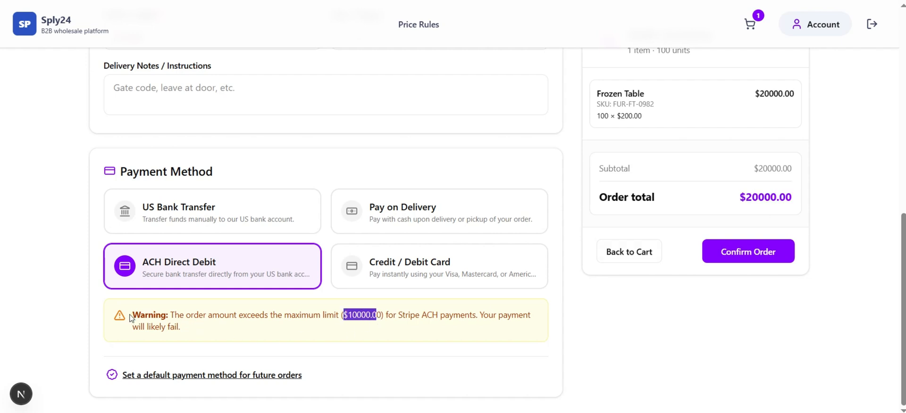
{"action": "left_click_drag", "start_coordinate": [132, 315], "coordinate": [279, 343]}
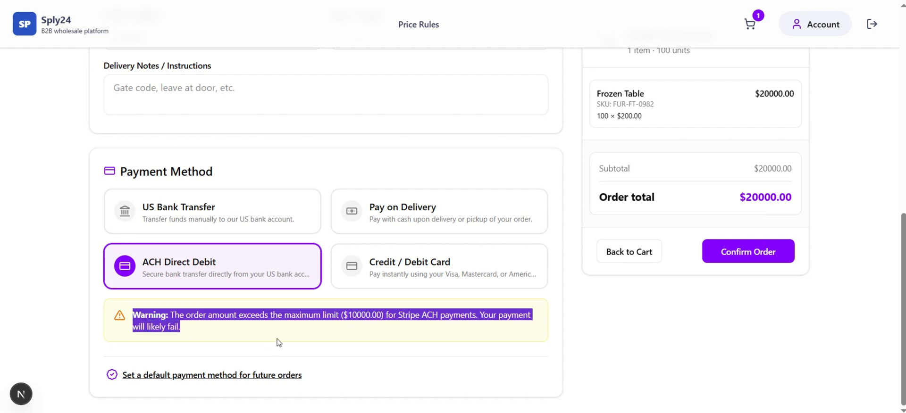
Step: Pick US Bank Transfer for this order, save Credit / Debit Card as default, then reload
{"action": "left_click", "coordinate": [255, 217]}
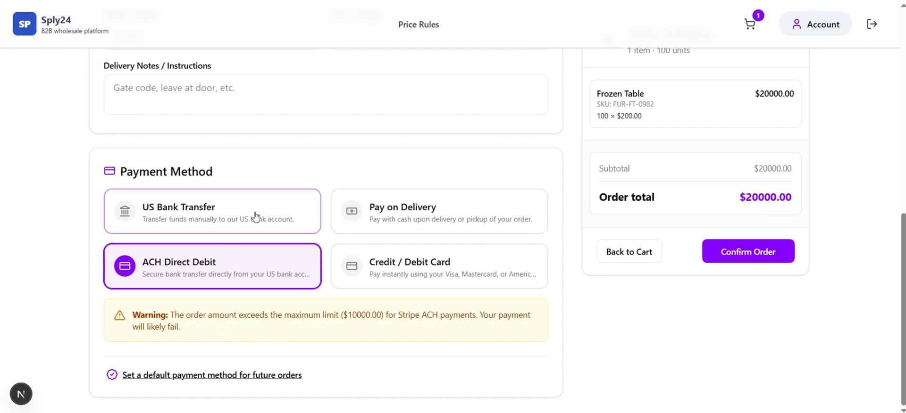
{"action": "left_click", "coordinate": [256, 217]}
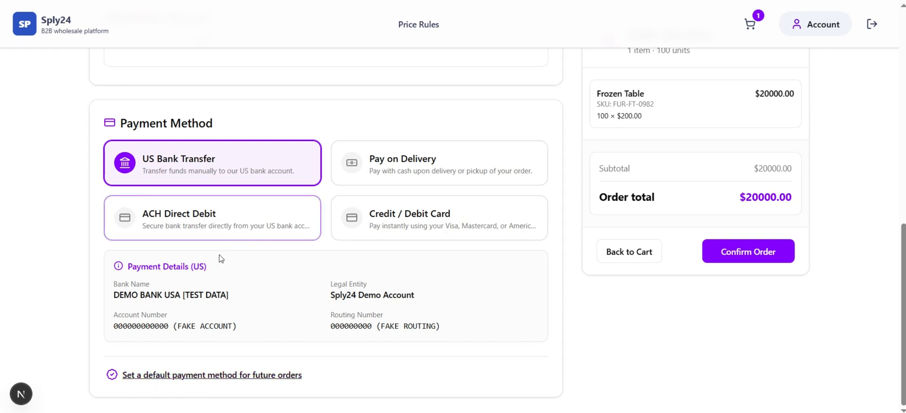
{"action": "left_click", "coordinate": [282, 378]}
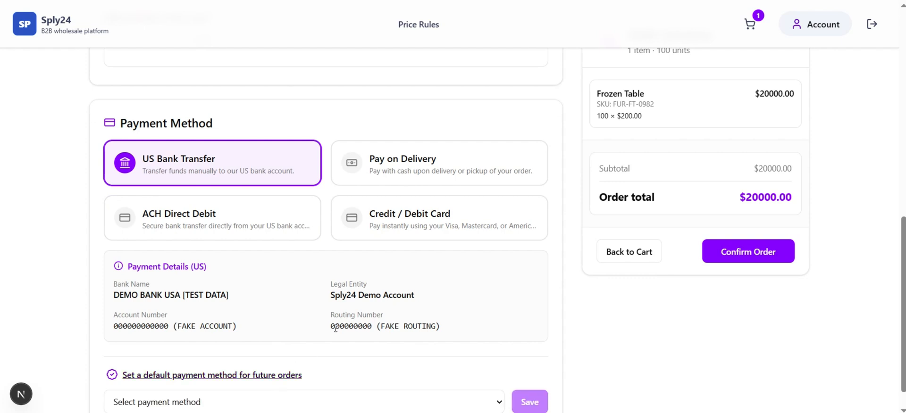
{"action": "scroll", "coordinate": [269, 371], "scroll_direction": "down", "scroll_amount": 1}
{"action": "left_click", "coordinate": [278, 368]}
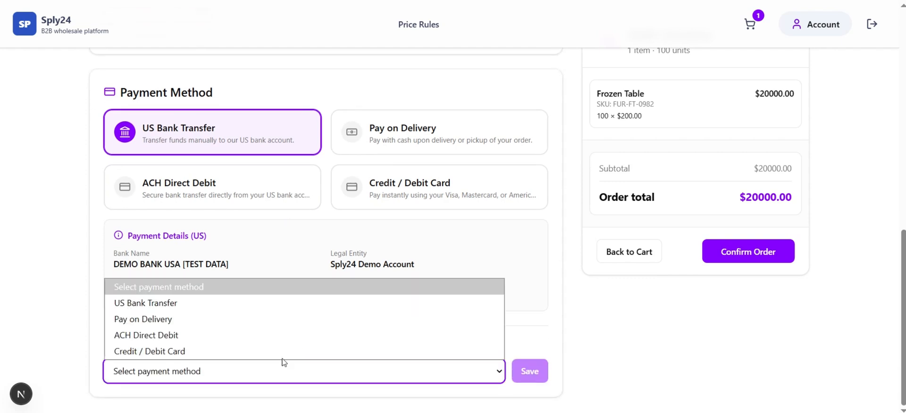
{"action": "left_click", "coordinate": [165, 353]}
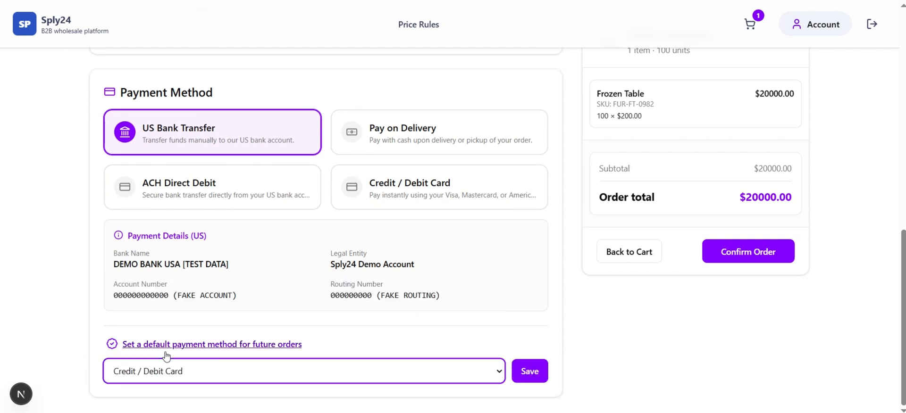
{"action": "left_click", "coordinate": [529, 373]}
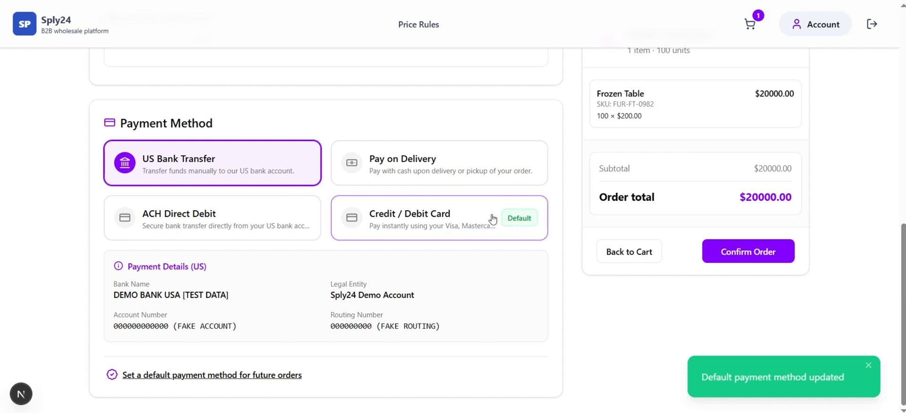
{"action": "key", "text": "F5"}
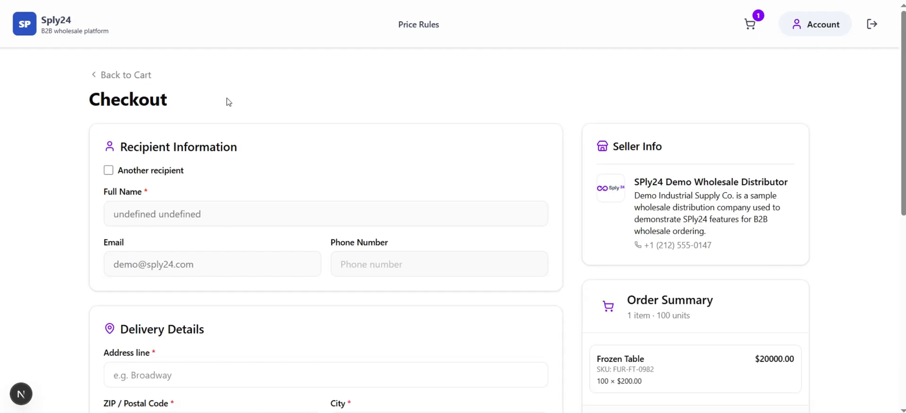
Step: In the Payment Methods admin, uncheck Enabled for Cash Payment and save the change
{"action": "scroll", "coordinate": [229, 100], "scroll_direction": "down", "scroll_amount": 8}
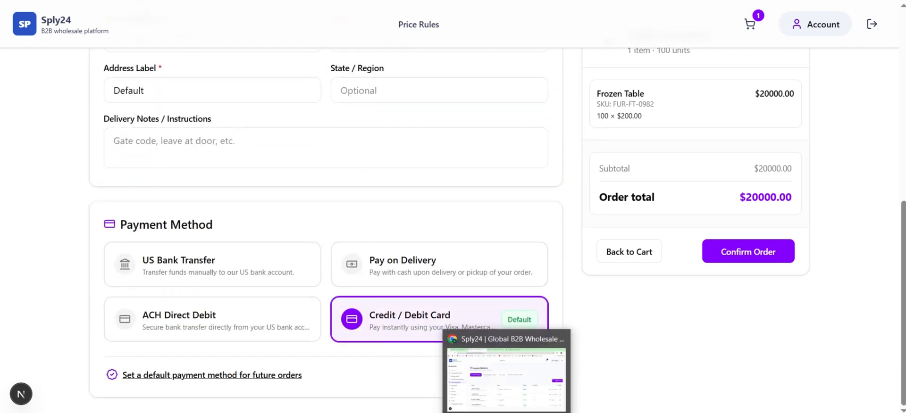
{"action": "left_click", "coordinate": [508, 412]}
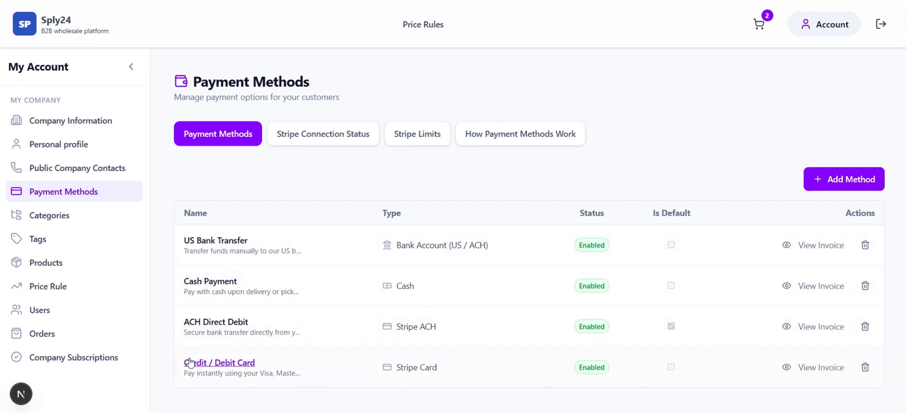
{"action": "left_click", "coordinate": [214, 285]}
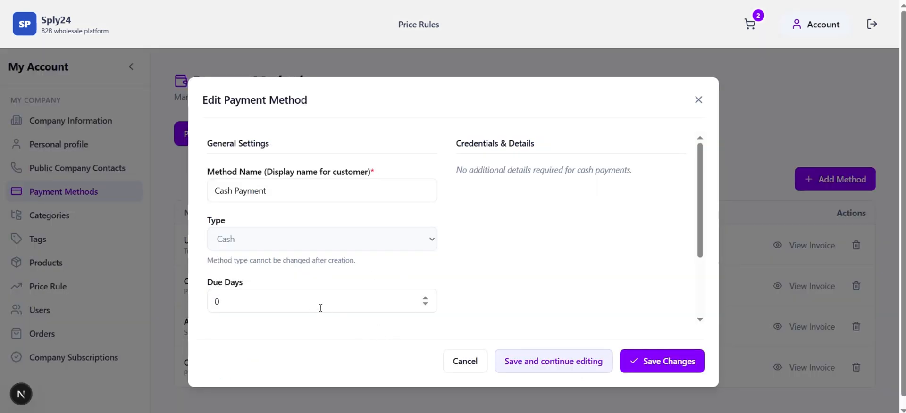
{"action": "scroll", "coordinate": [353, 301], "scroll_direction": "down", "scroll_amount": 2}
{"action": "left_click", "coordinate": [239, 310]}
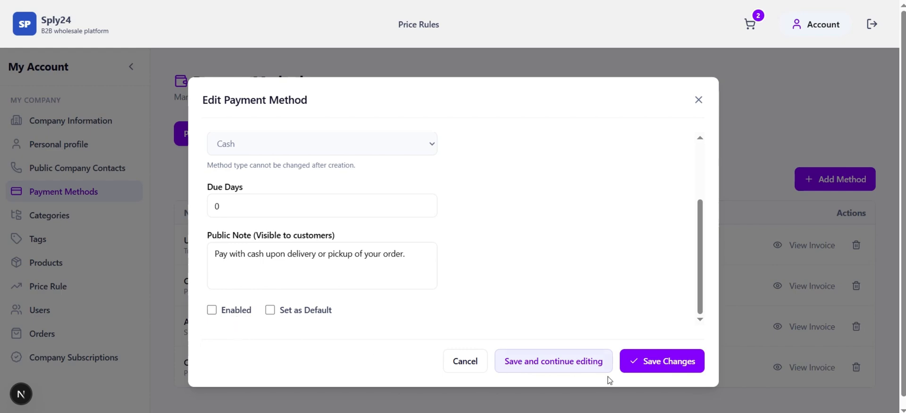
{"action": "left_click", "coordinate": [665, 366]}
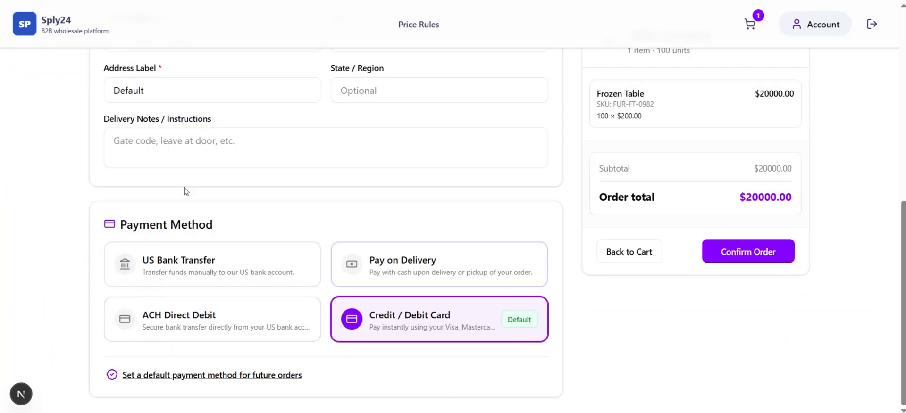
Step: Reload the checkout so Cash Payment no longer appears among the payment methods
{"action": "key", "text": "F5"}
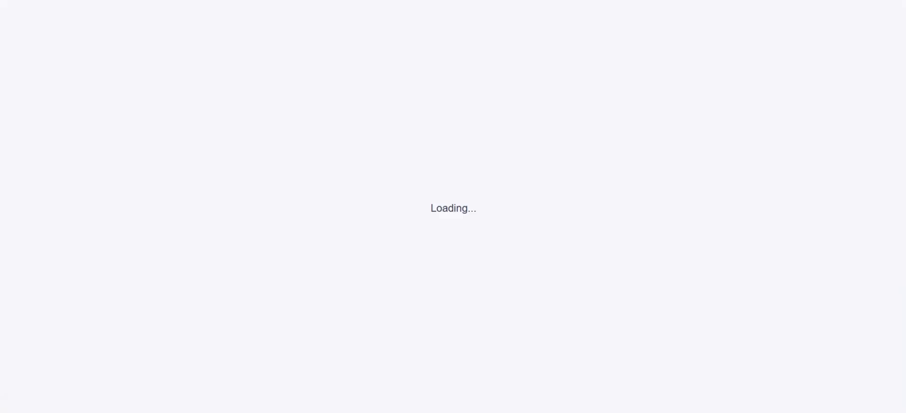